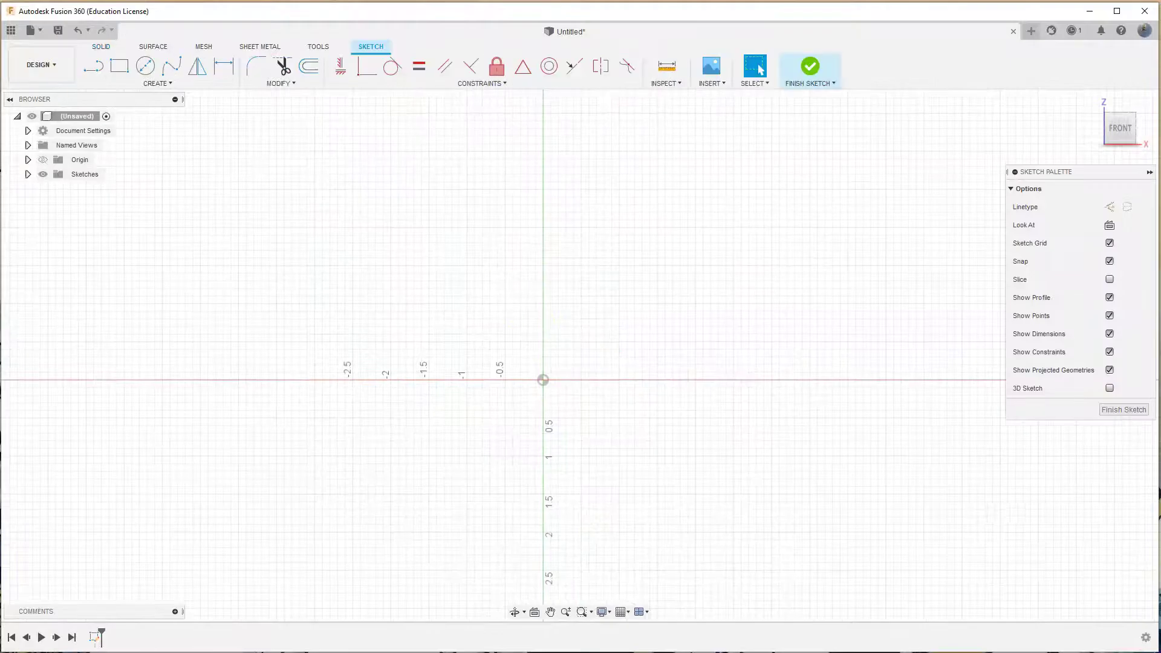
# - Sketch a closed three-step staircase profile from the origin with lines, about 3 in wide and 2 in tall, descending along the X axis
pyautogui.click(95, 67)
pyautogui.click(543, 380)
pyautogui.click(771, 381)
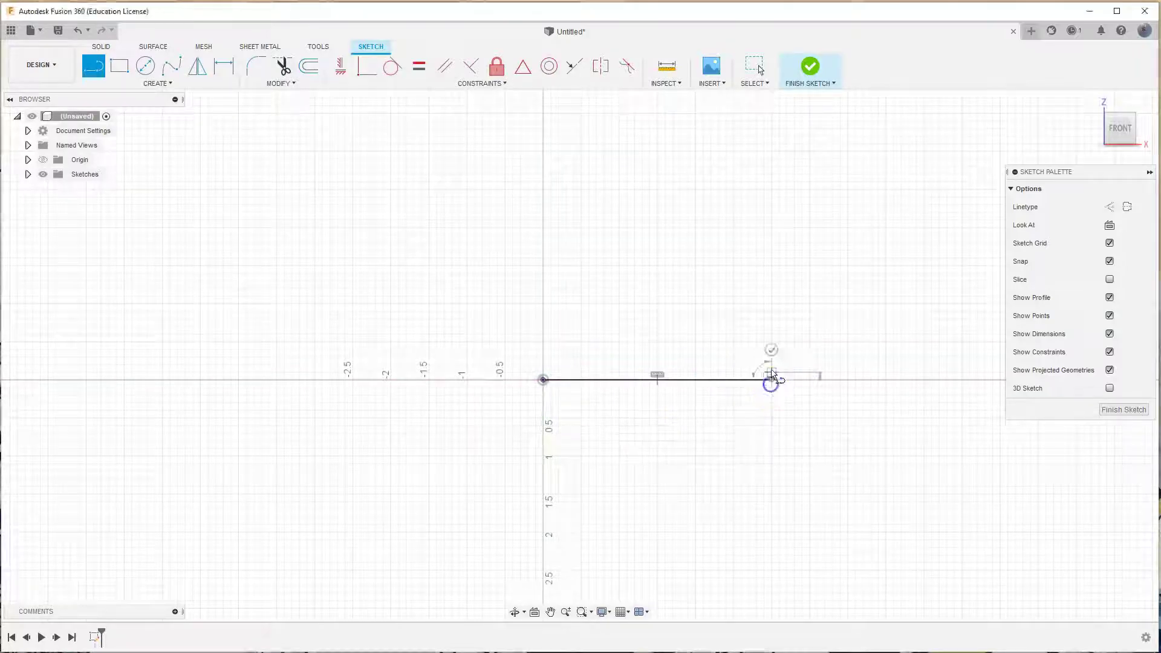
pyautogui.click(772, 327)
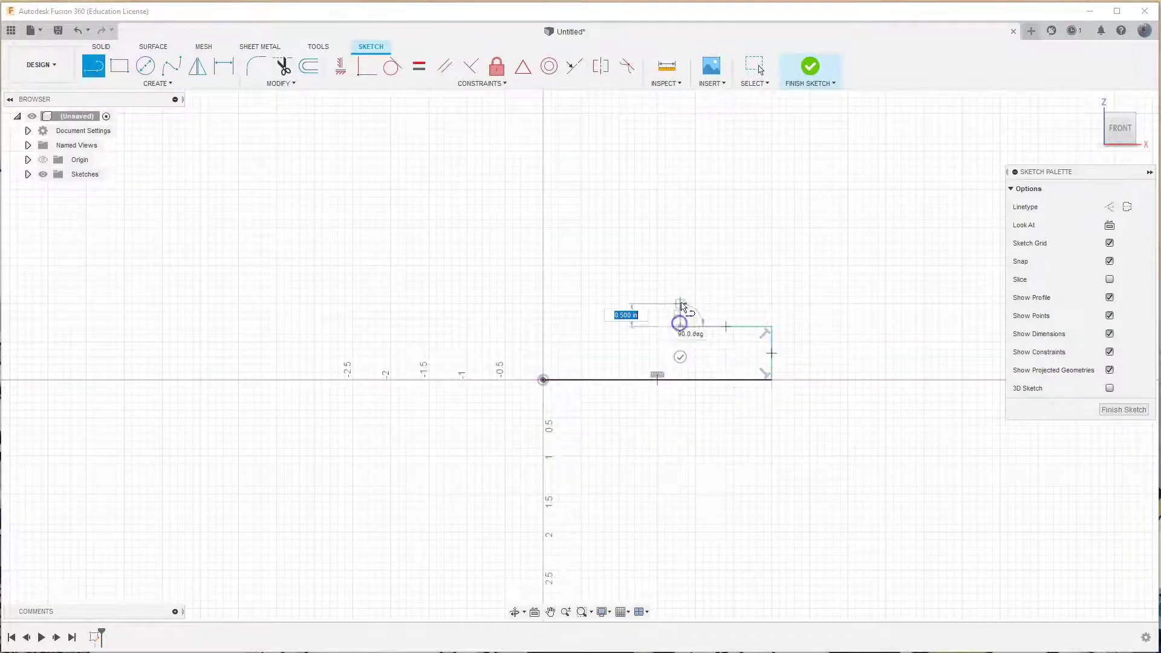
pyautogui.click(680, 274)
pyautogui.click(619, 273)
pyautogui.click(620, 228)
pyautogui.click(543, 228)
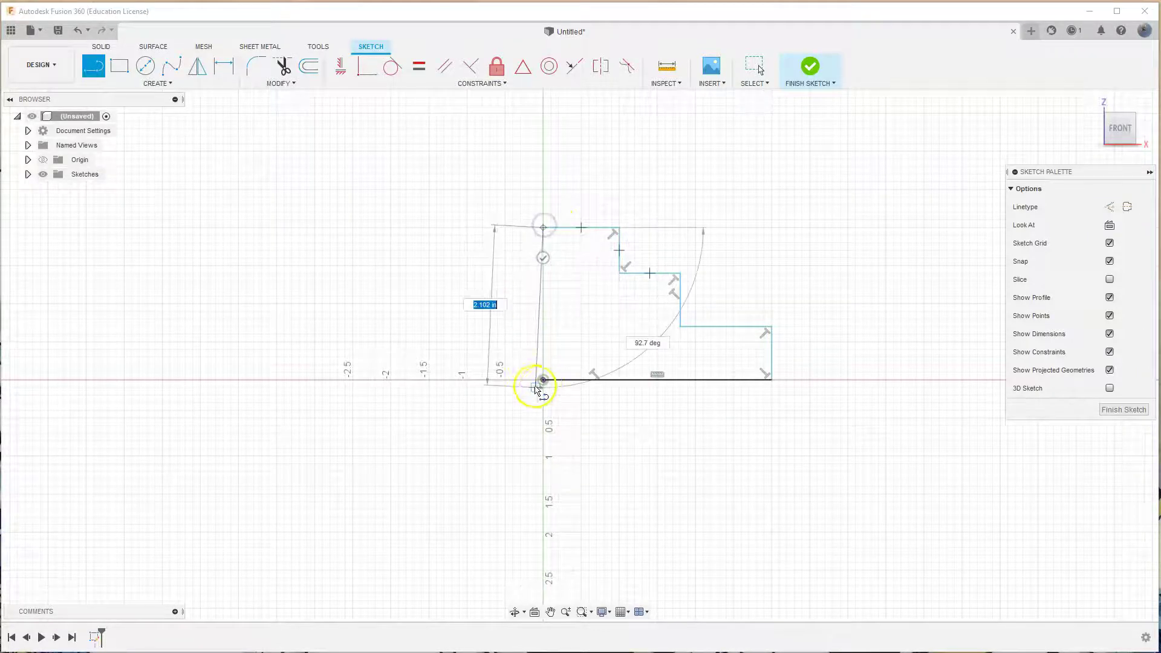
pyautogui.click(543, 380)
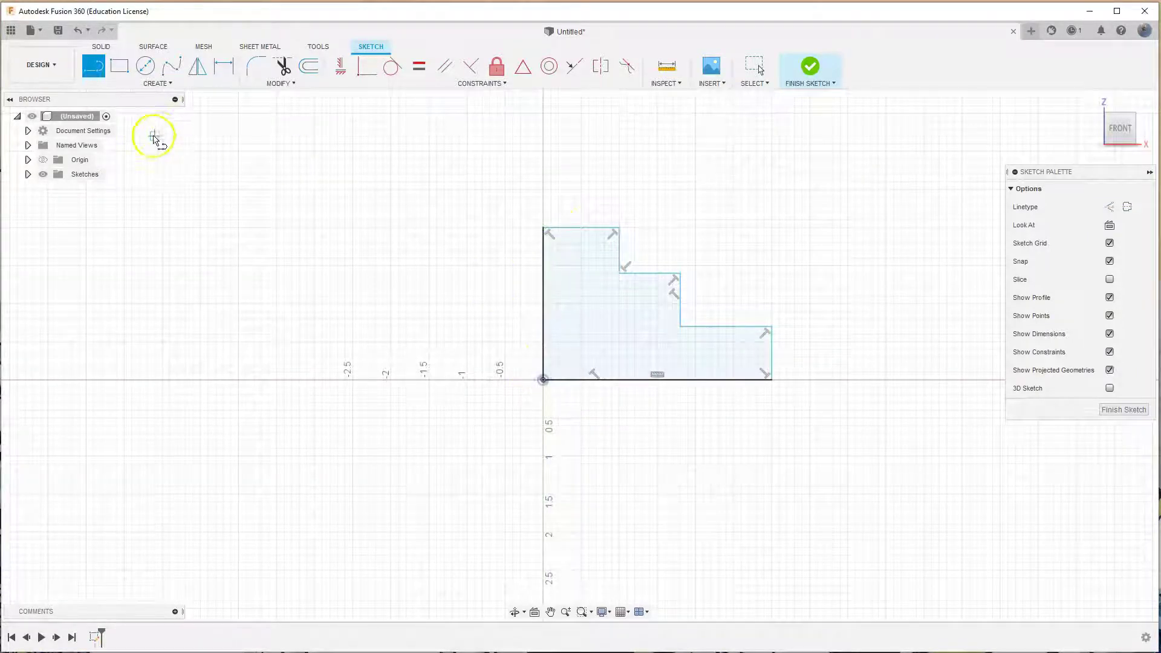
# - Dimension the staircase profile's full-height vertical edge to 6 in and its base line to 10 in
pyautogui.click(222, 72)
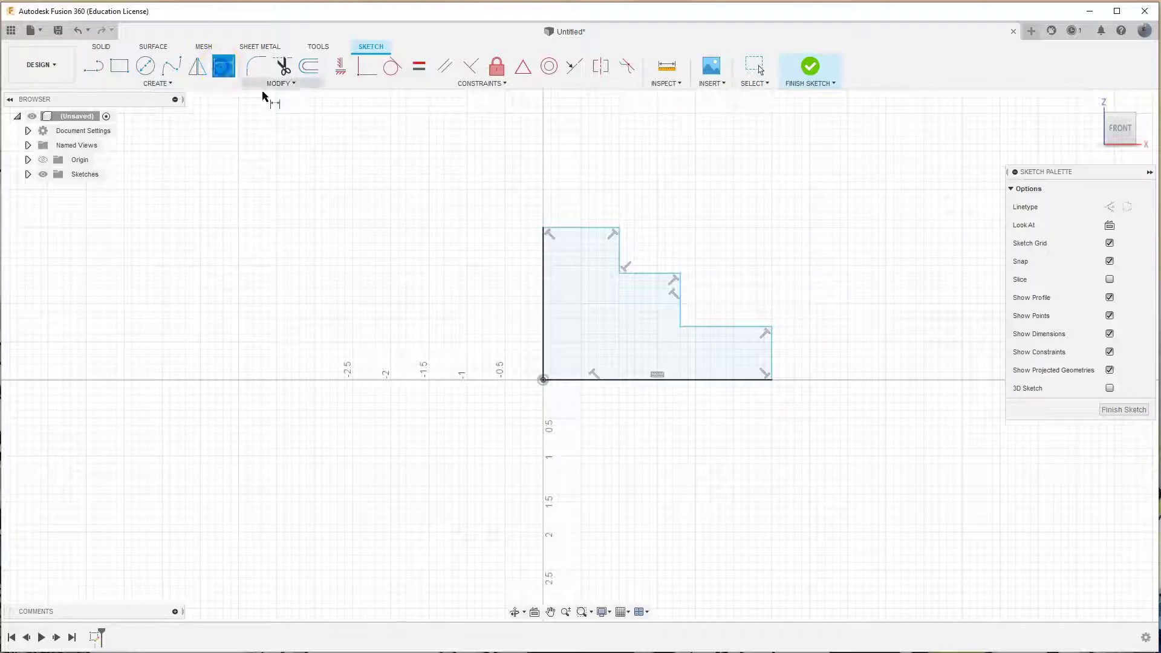
pyautogui.click(546, 311)
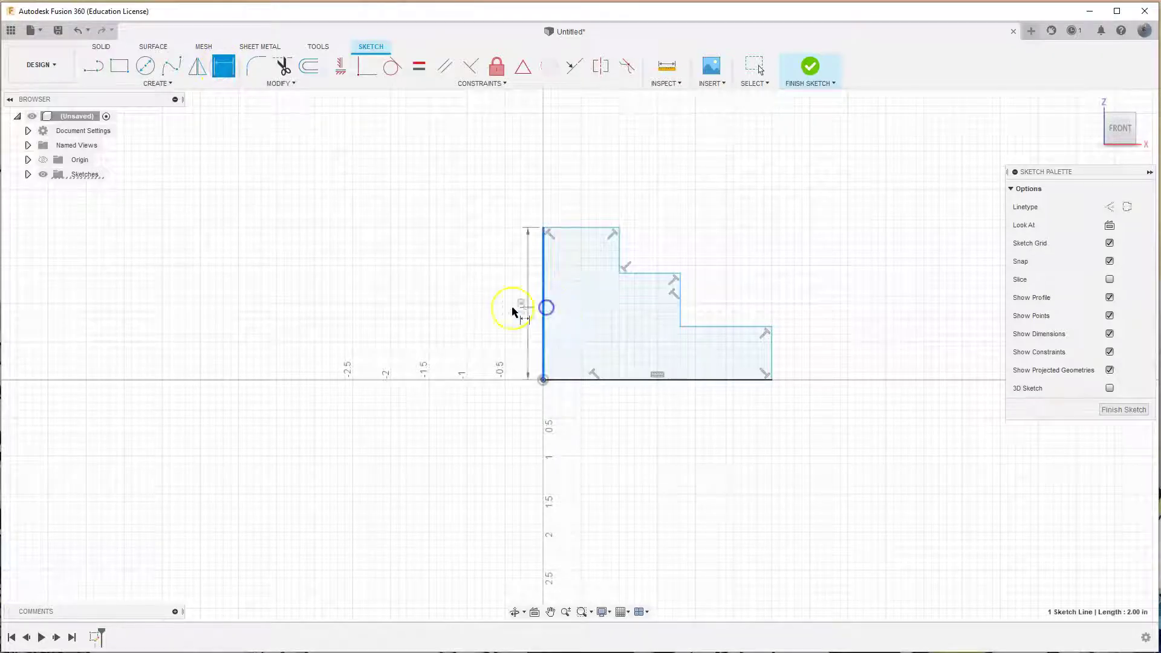
pyautogui.click(502, 309)
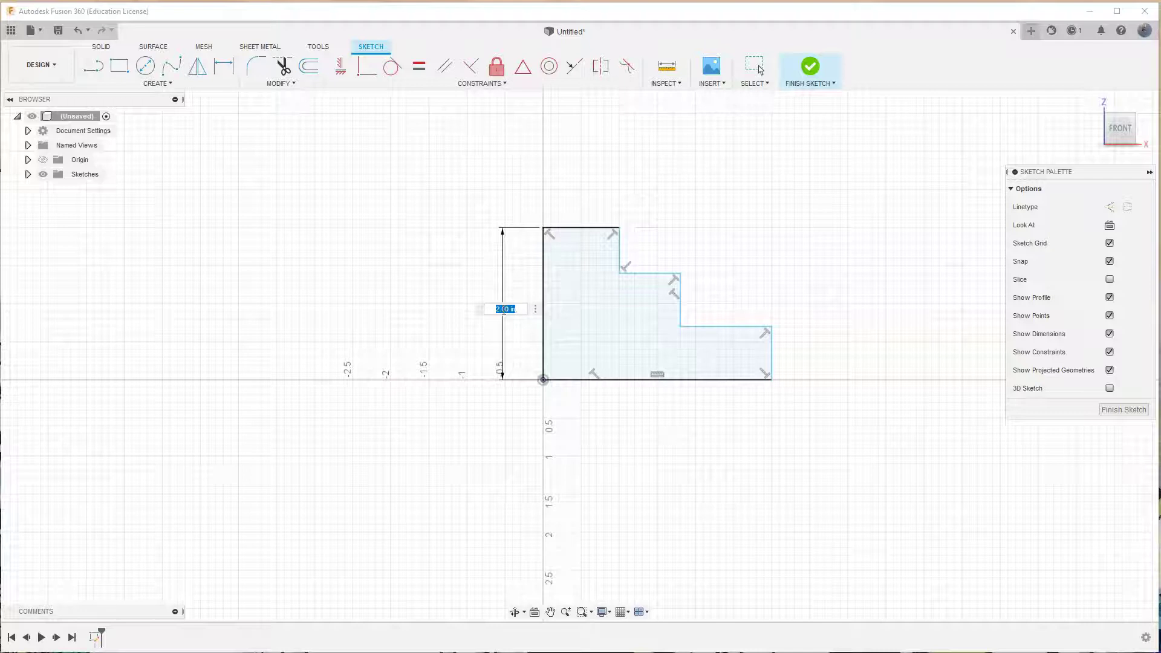
pyautogui.write('6')
pyautogui.press('Return')
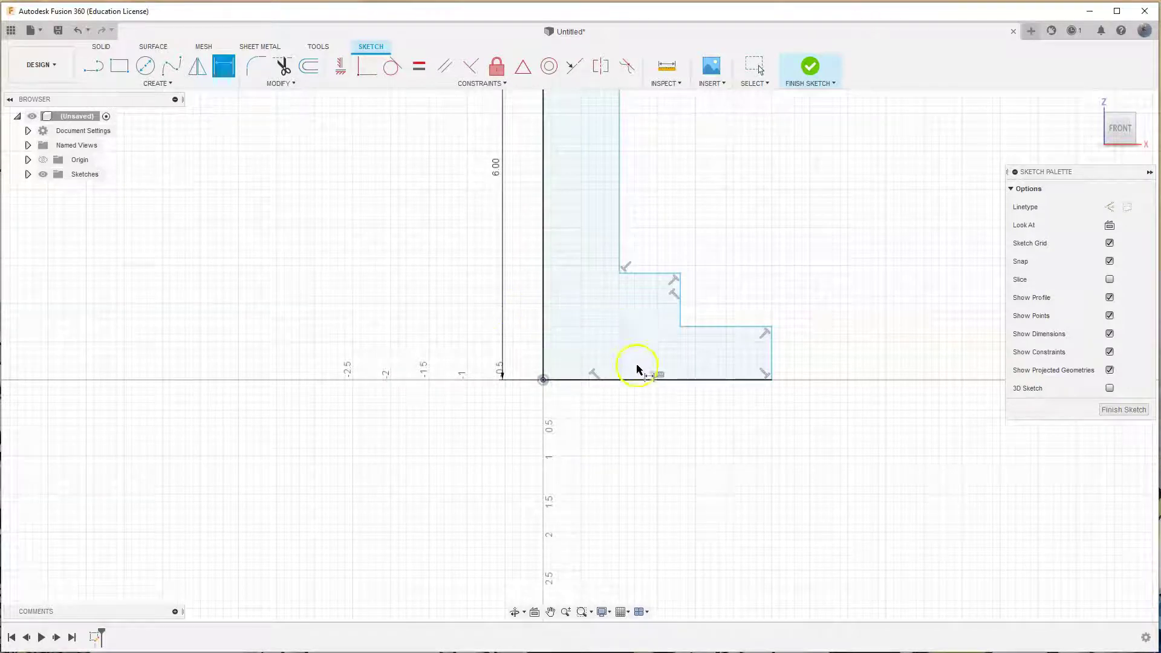
pyautogui.click(670, 380)
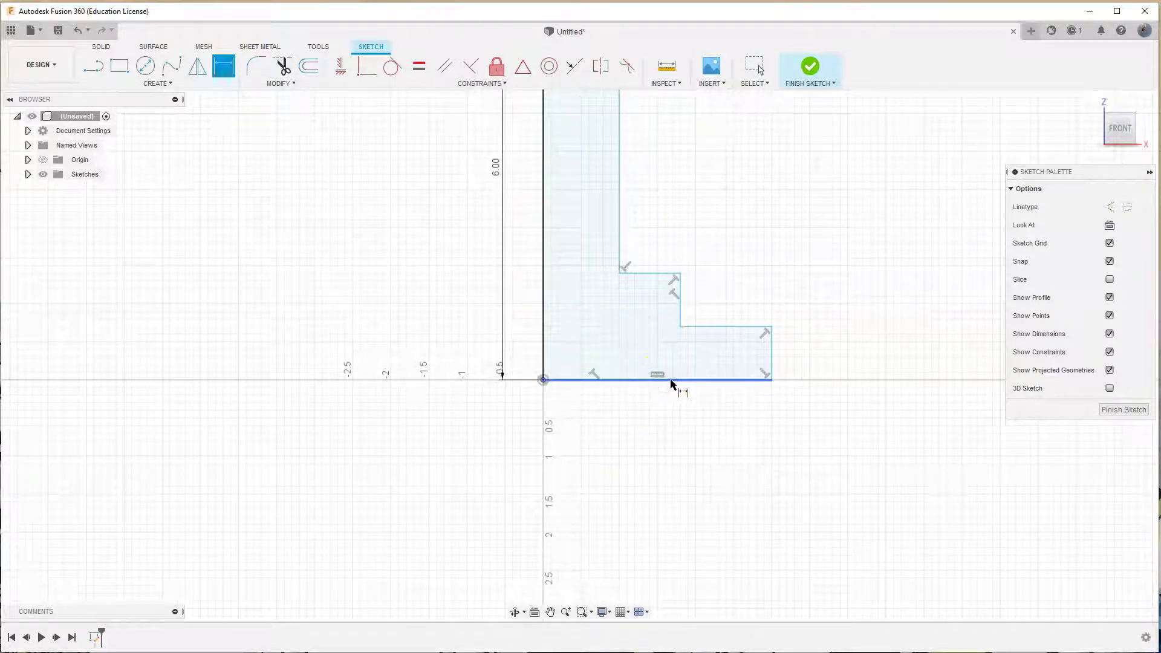
pyautogui.click(654, 421)
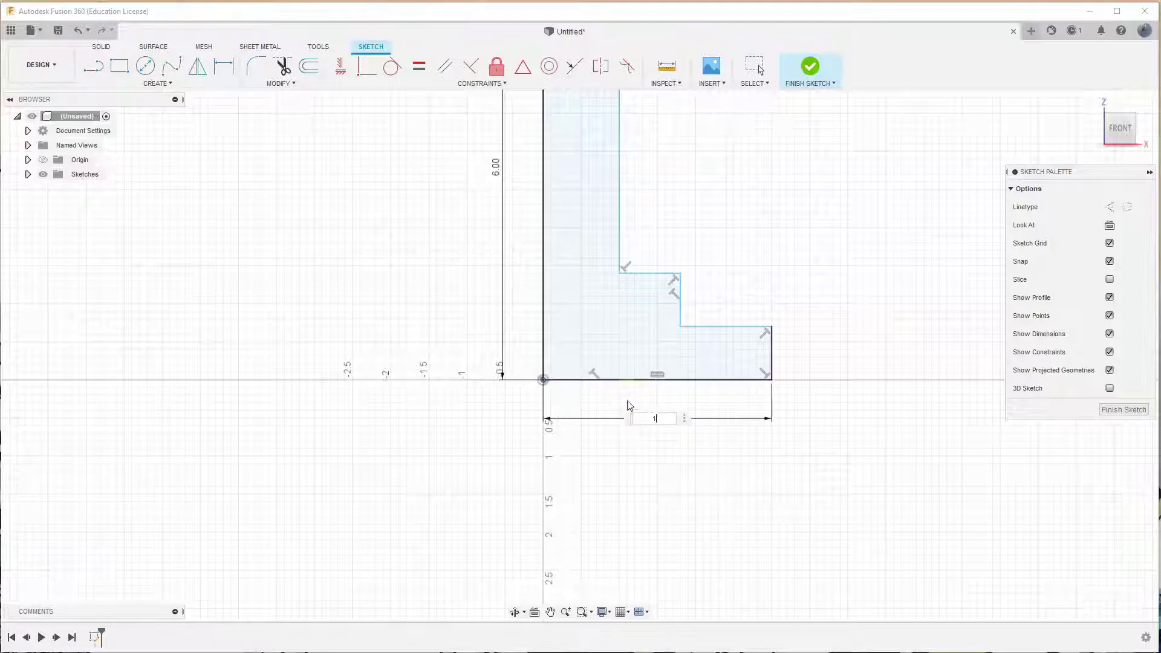
pyautogui.press('Return')
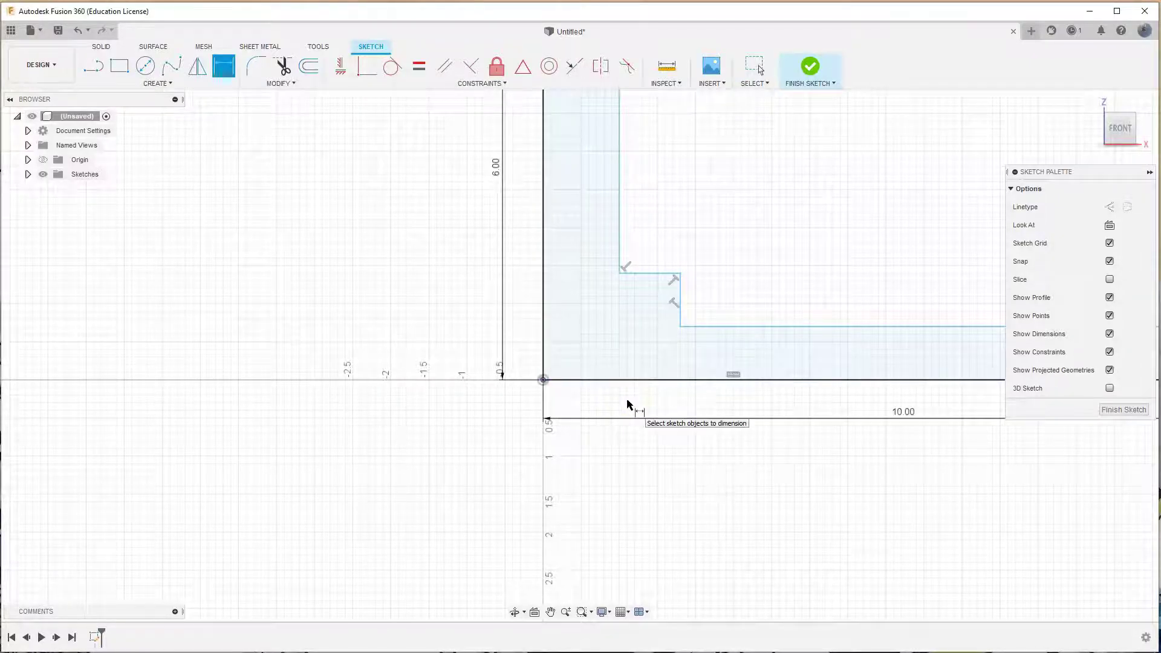
# - Dimension the short vertical edge of the profile's lowest step to 2 in
pyautogui.scroll(-3, 933, 285)
pyautogui.moveTo(932, 300)
pyautogui.mouseDown(button='middle')
pyautogui.moveTo(622, 461)
pyautogui.moveTo(603, 453)
pyautogui.mouseUp(button='middle')
pyautogui.click(891, 498)
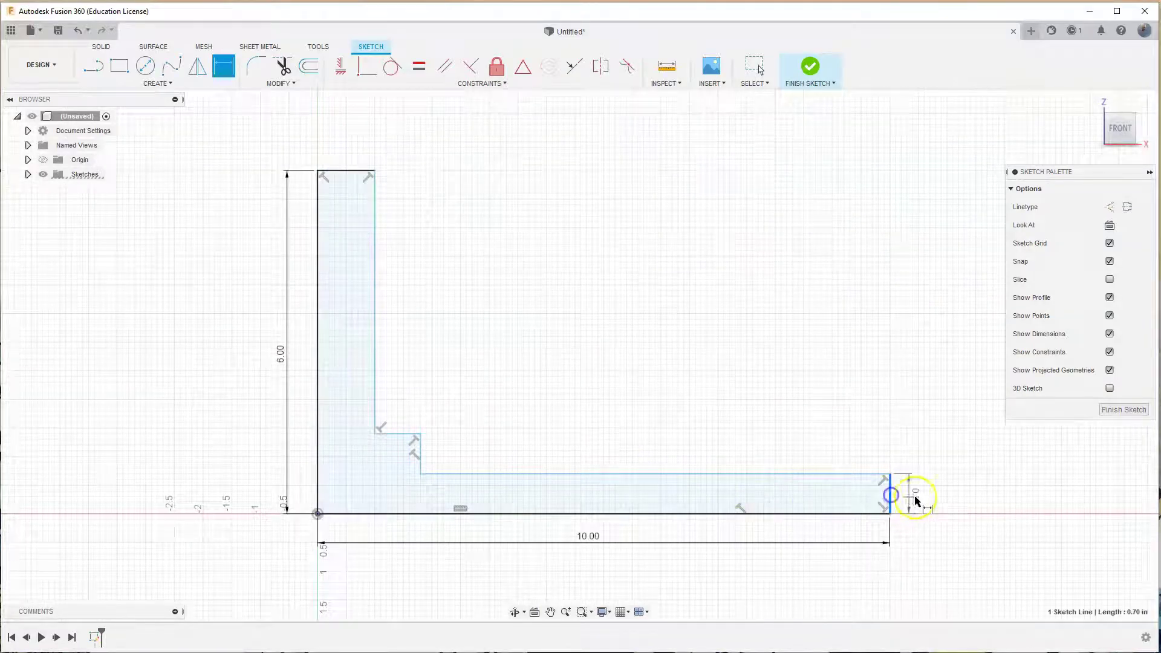
pyautogui.click(926, 497)
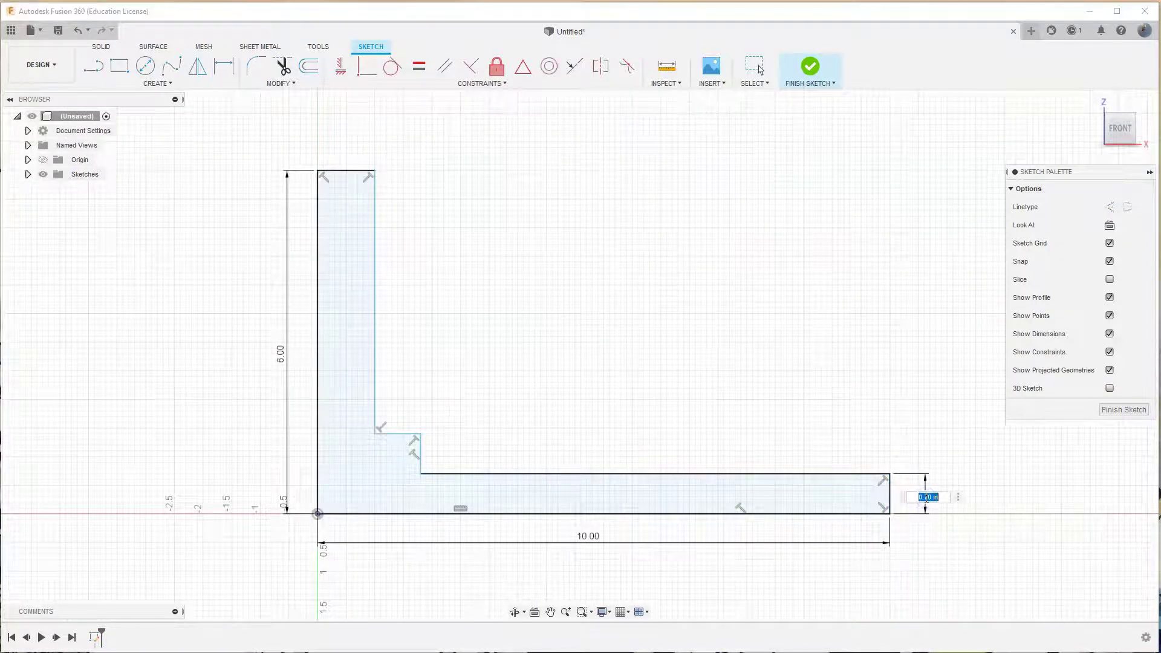
pyautogui.write('2')
pyautogui.press('Return')
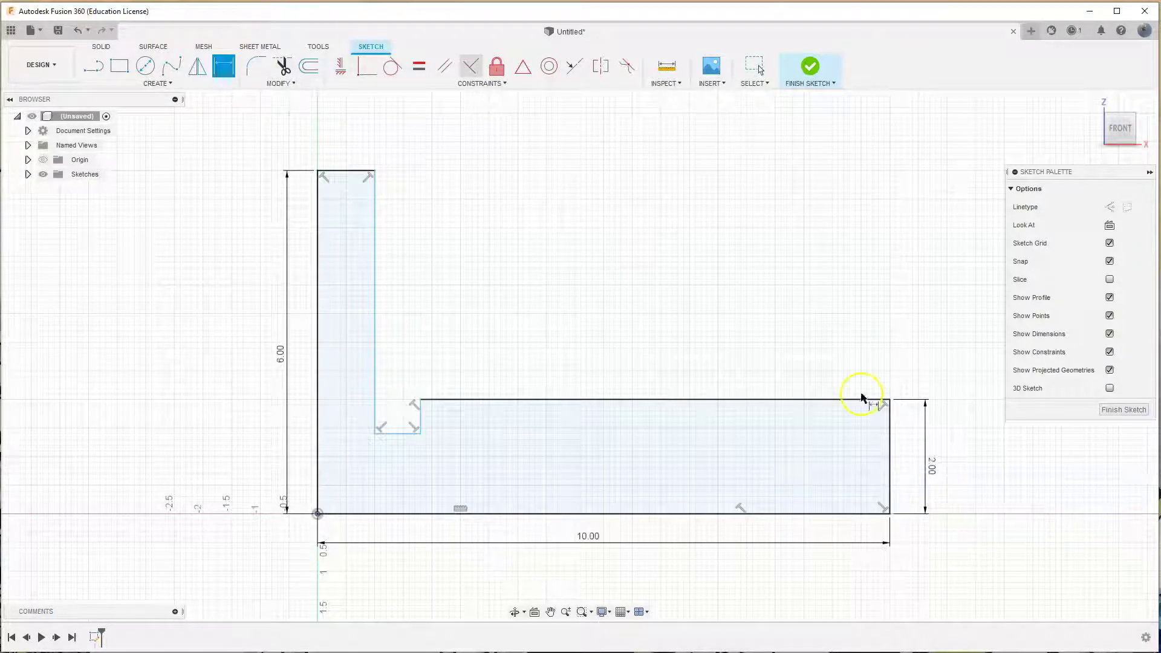
# - Dimension the top step's vertical edge to 2 in and place that dimension clear of the profile, beyond the lowest step
pyautogui.click(375, 216)
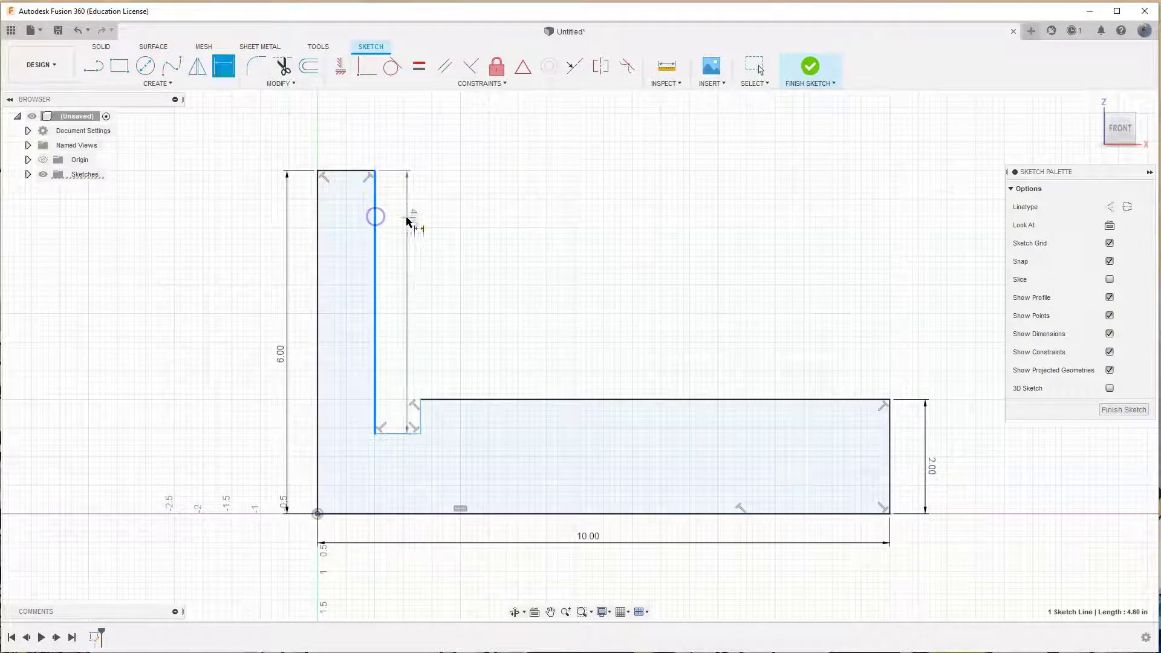
pyautogui.click(450, 222)
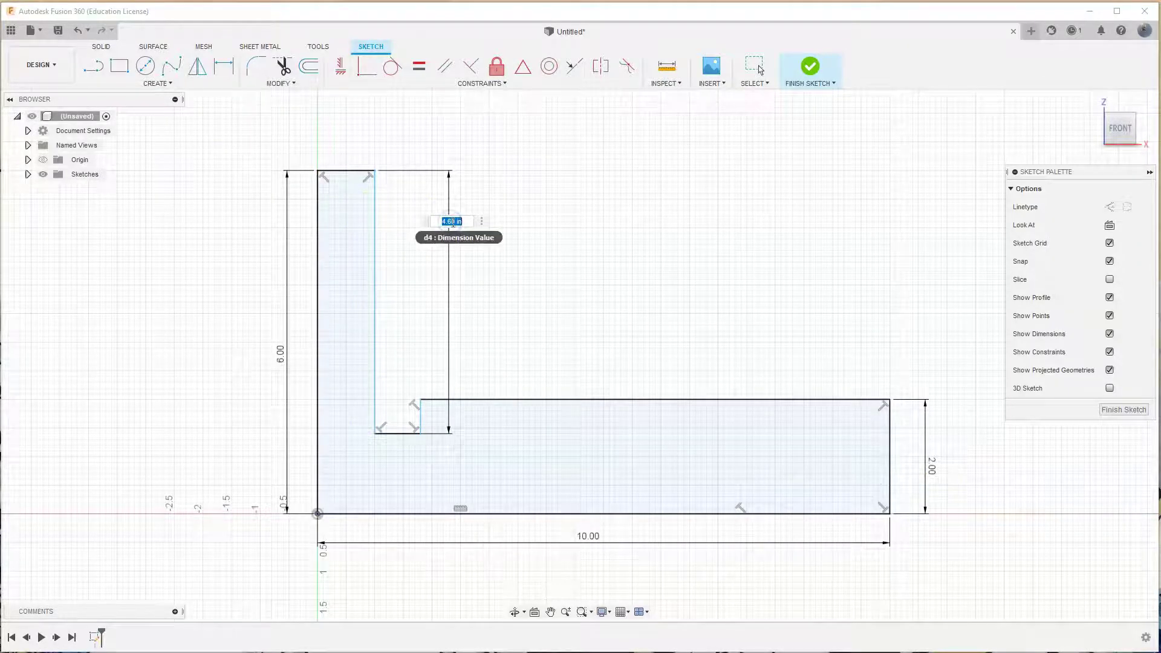
pyautogui.write('2')
pyautogui.press('Return')
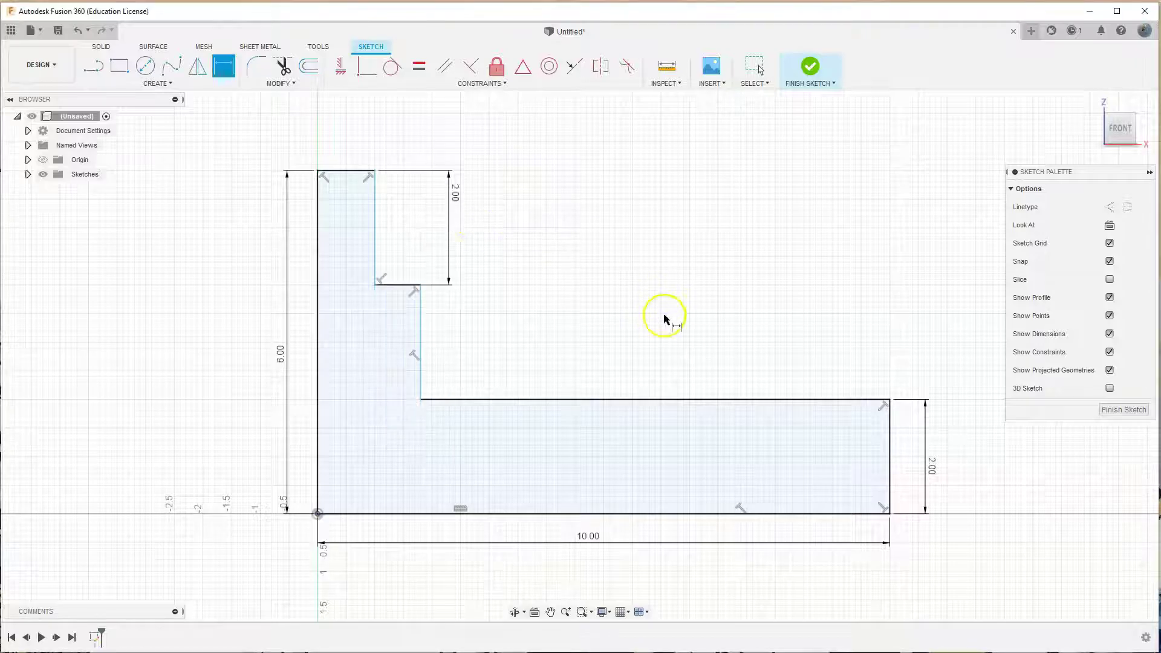
pyautogui.moveTo(456, 188); pyautogui.dragTo(921, 252)
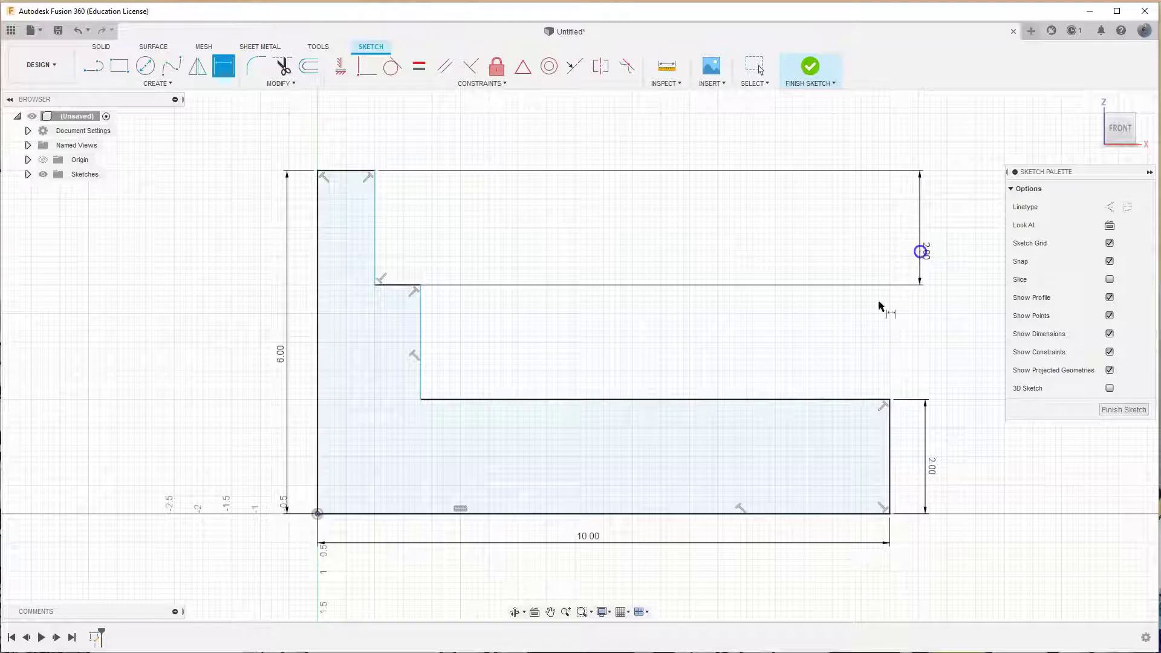
# - Dimension the horizontal treads of the lowest and middle steps to 2 in each, with both dimensions placed above the profile
pyautogui.click(698, 401)
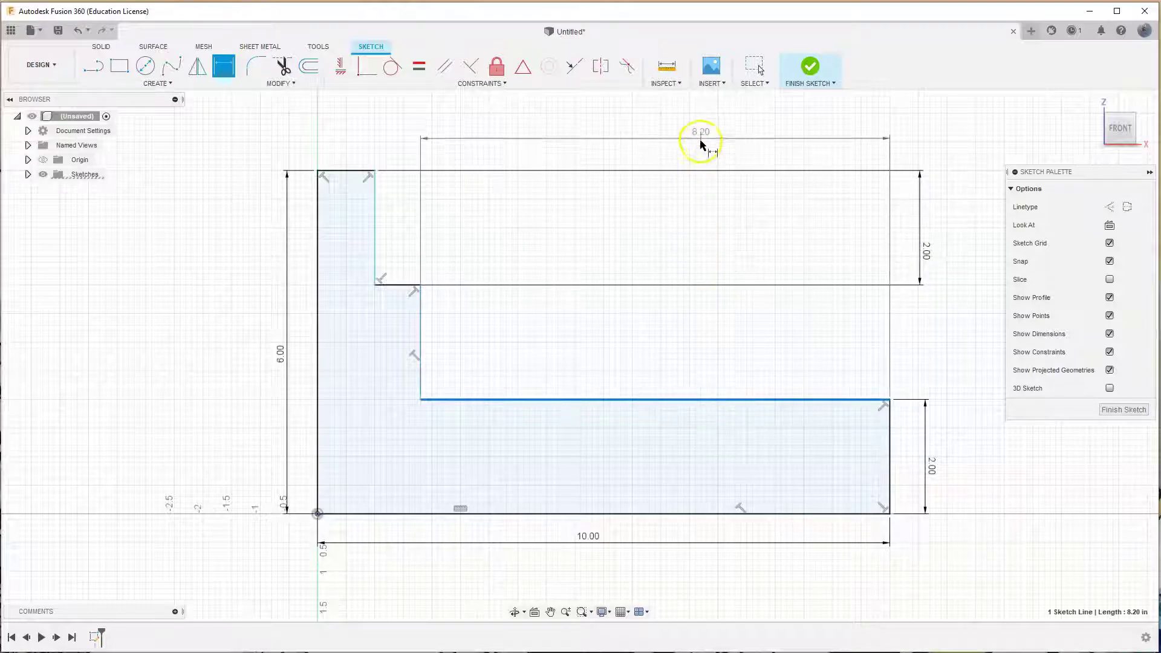
pyautogui.click(670, 132)
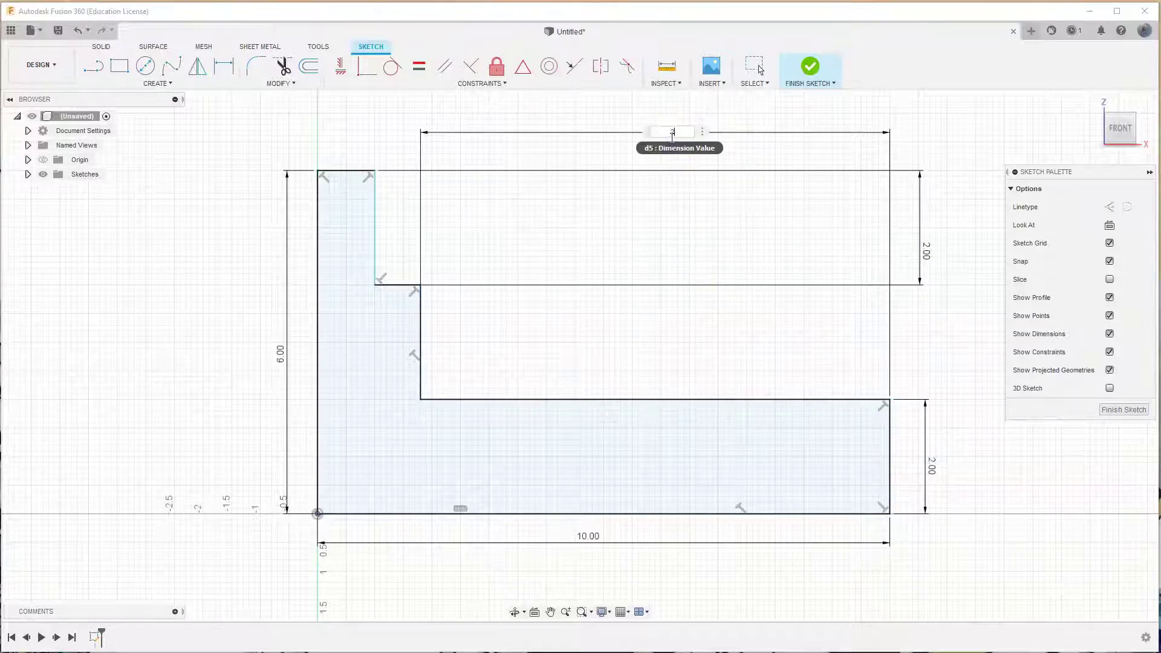
pyautogui.write('2')
pyautogui.press('Return')
pyautogui.click(556, 289)
pyautogui.click(582, 134)
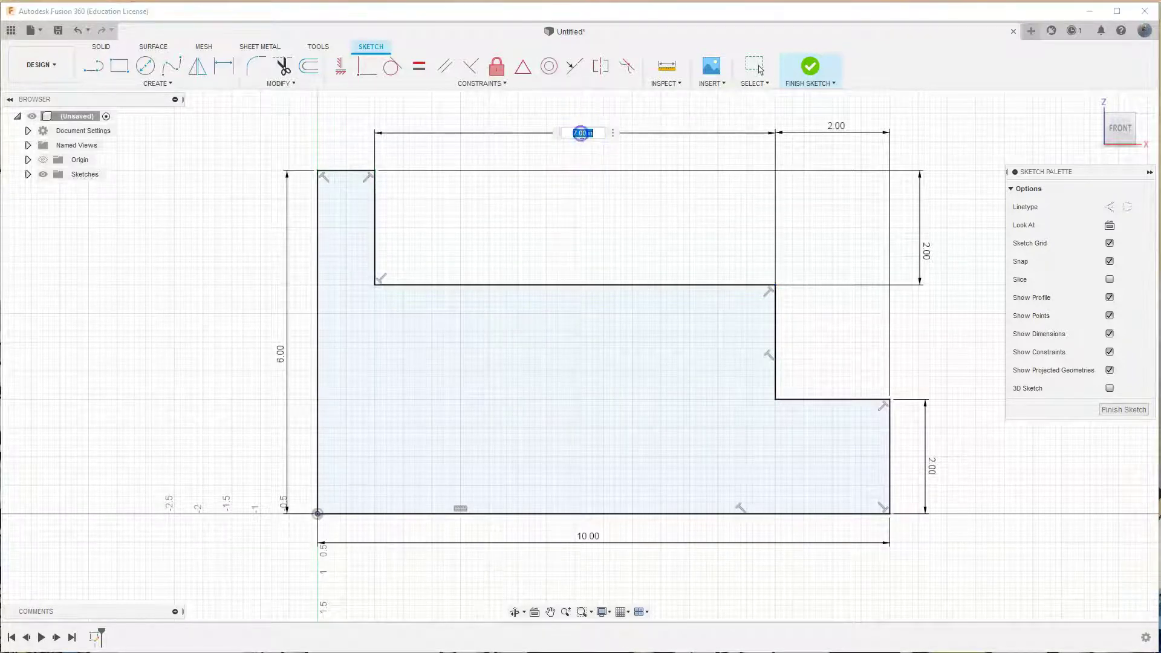
pyautogui.write('2')
pyautogui.press('Return')
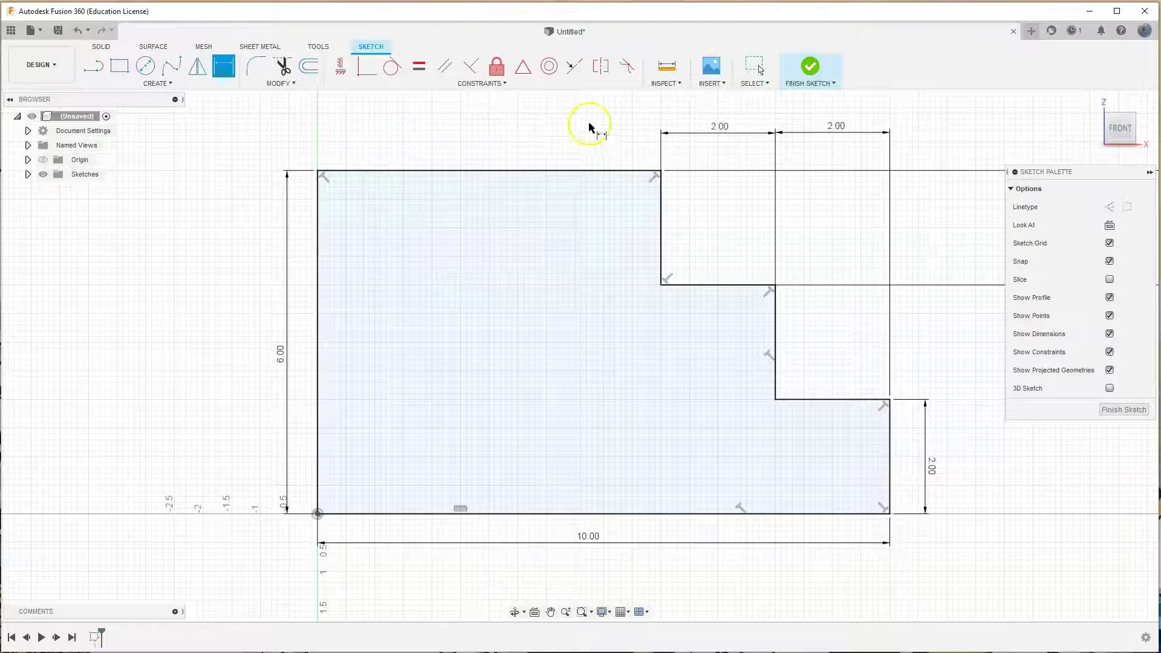
# - Draw a circle inside the tallest part of the staircase profile and set its diameter to 2 in
pyautogui.scroll(-1, 598, 265)
pyautogui.moveTo(598, 264); pyautogui.dragTo(459, 301, button='middle')
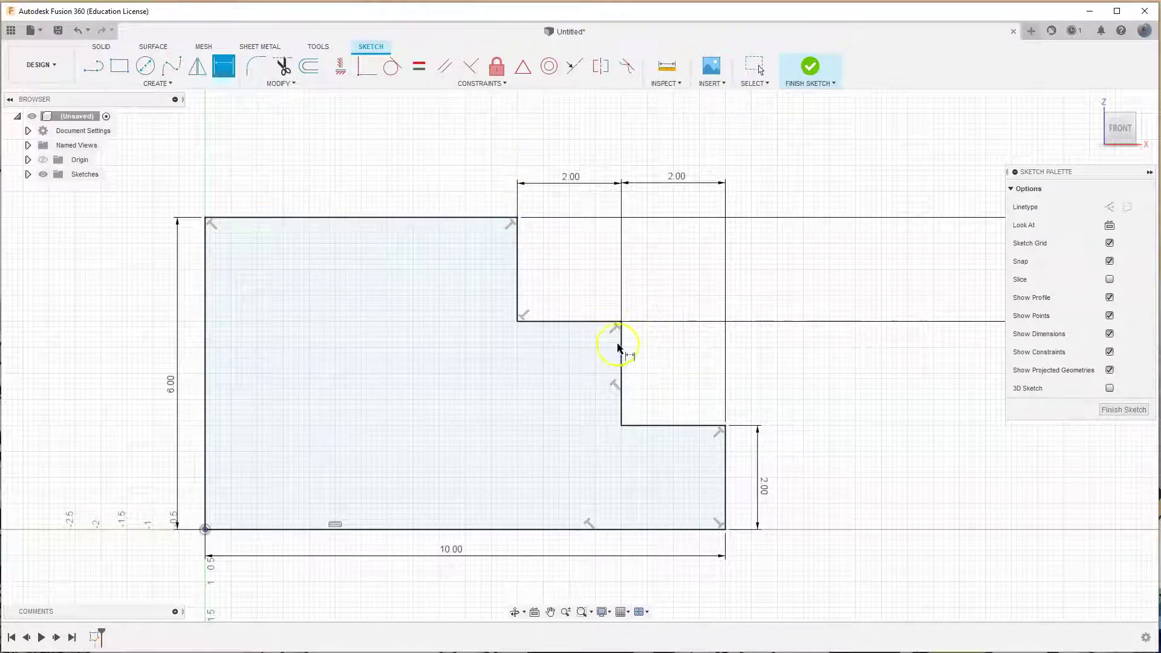
pyautogui.click(147, 67)
pyautogui.click(319, 389)
pyautogui.click(355, 366)
pyautogui.press('d')
pyautogui.click(357, 361)
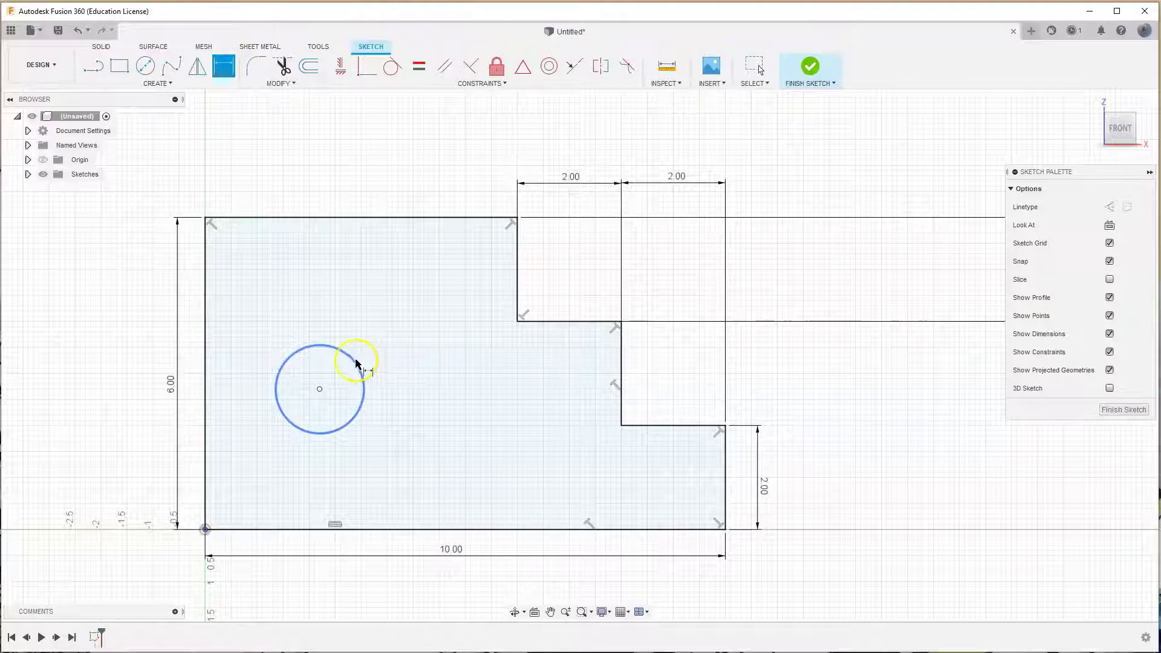
pyautogui.click(381, 342)
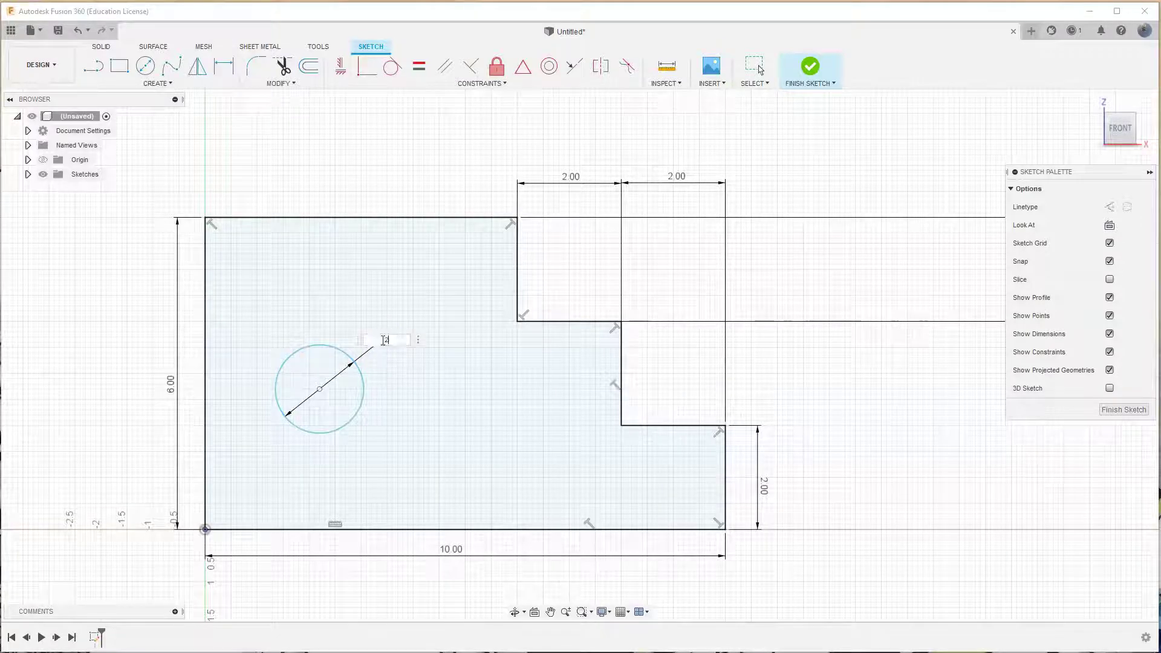
pyautogui.write('2')
pyautogui.press('Return')
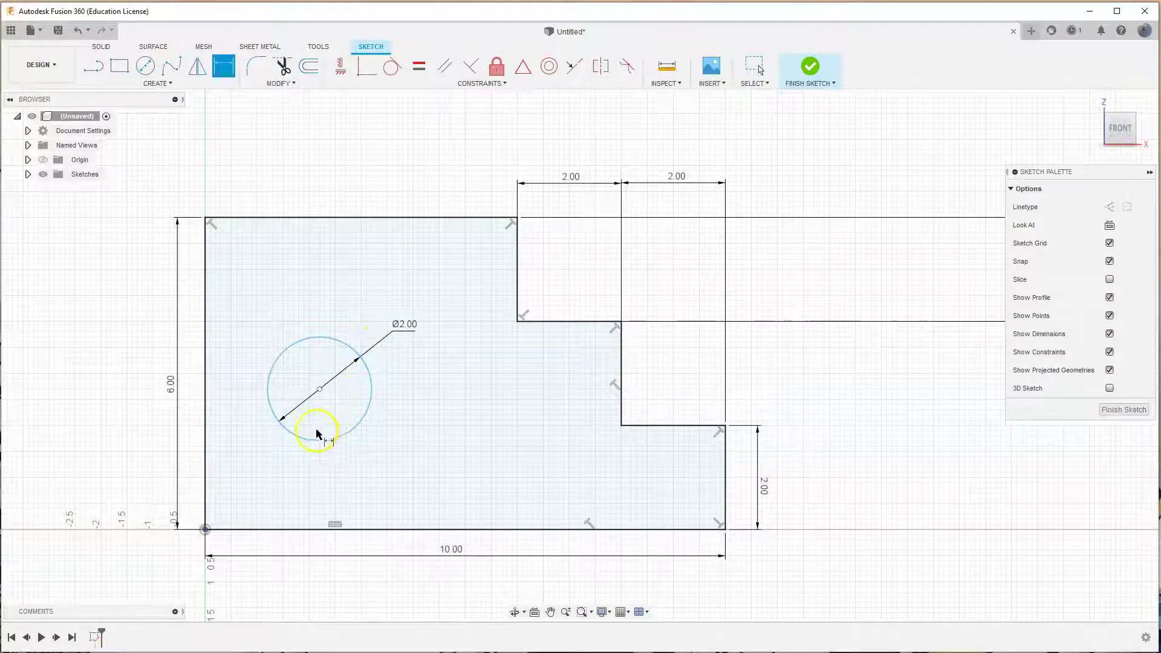
# - Locate the circle's center 3 in from the profile's full-height vertical edge and 3 in above the base line
pyautogui.click(321, 393)
pyautogui.click(206, 394)
pyautogui.click(264, 315)
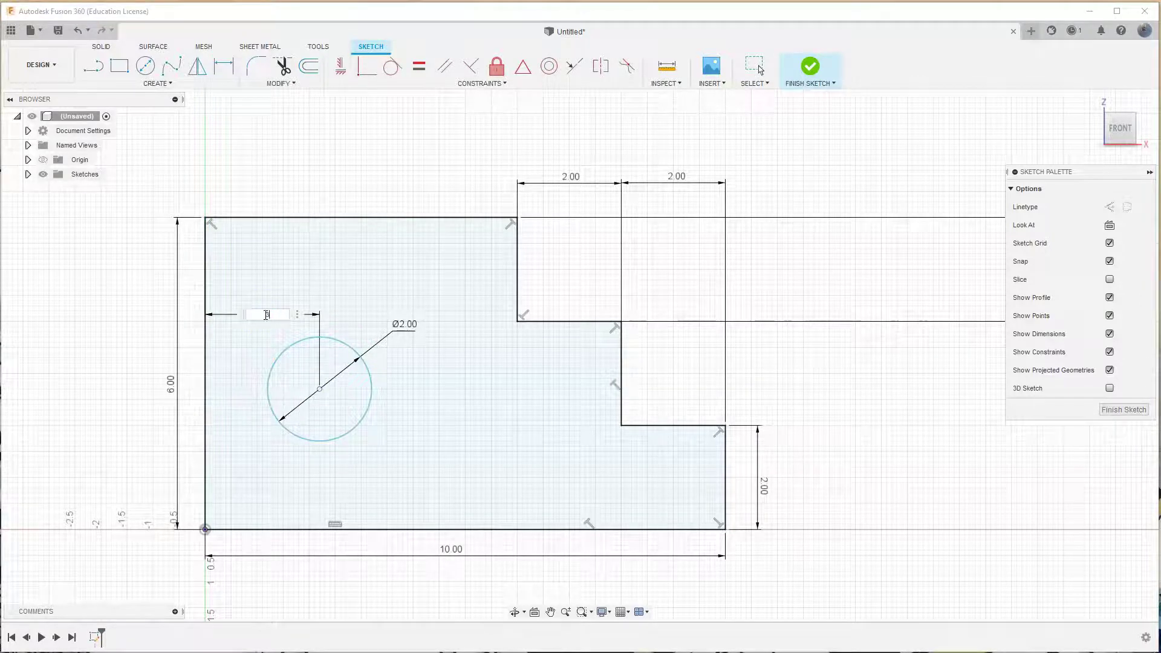
pyautogui.write('3')
pyautogui.press('Return')
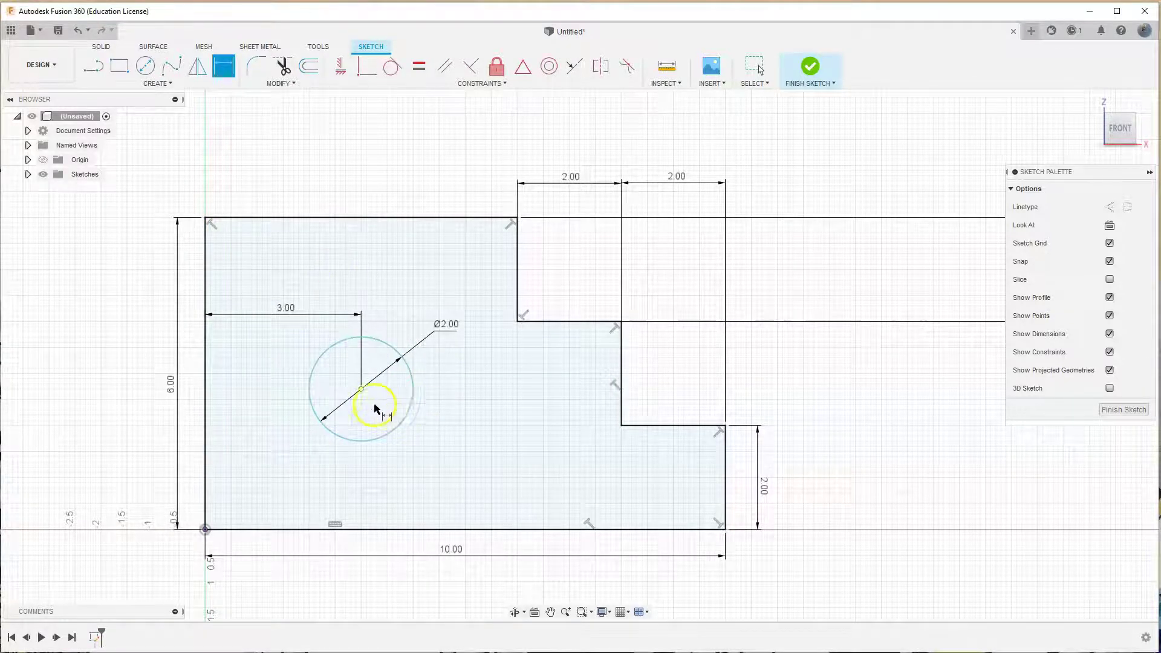
pyautogui.click(361, 389)
pyautogui.click(360, 531)
pyautogui.click(384, 461)
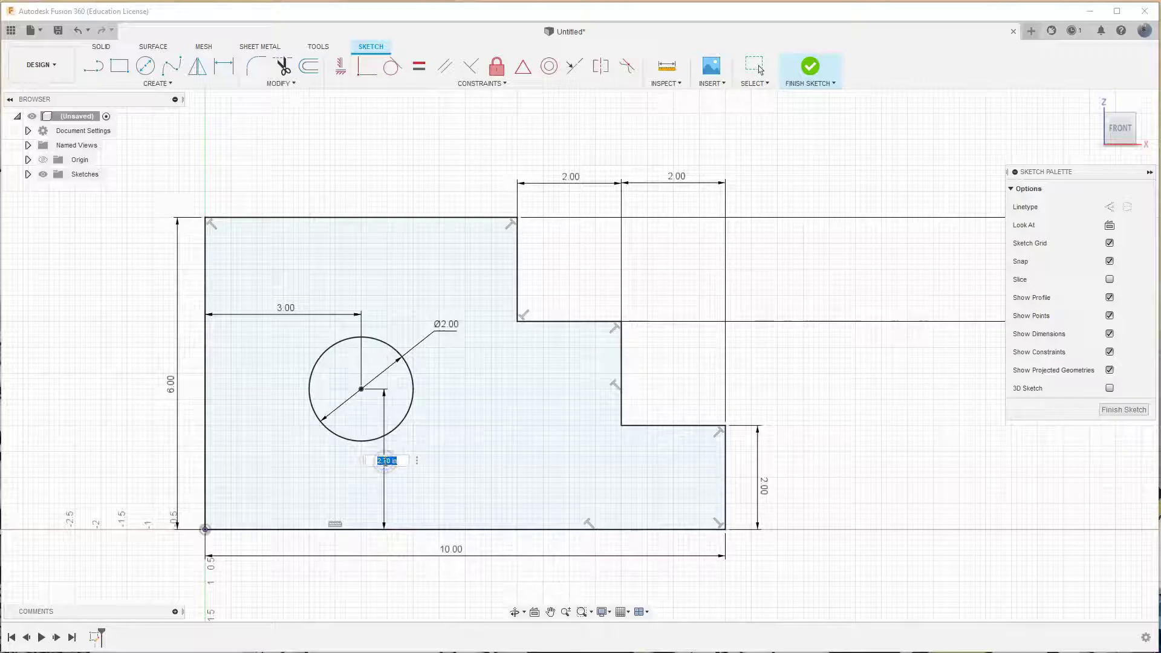
pyautogui.press('Return')
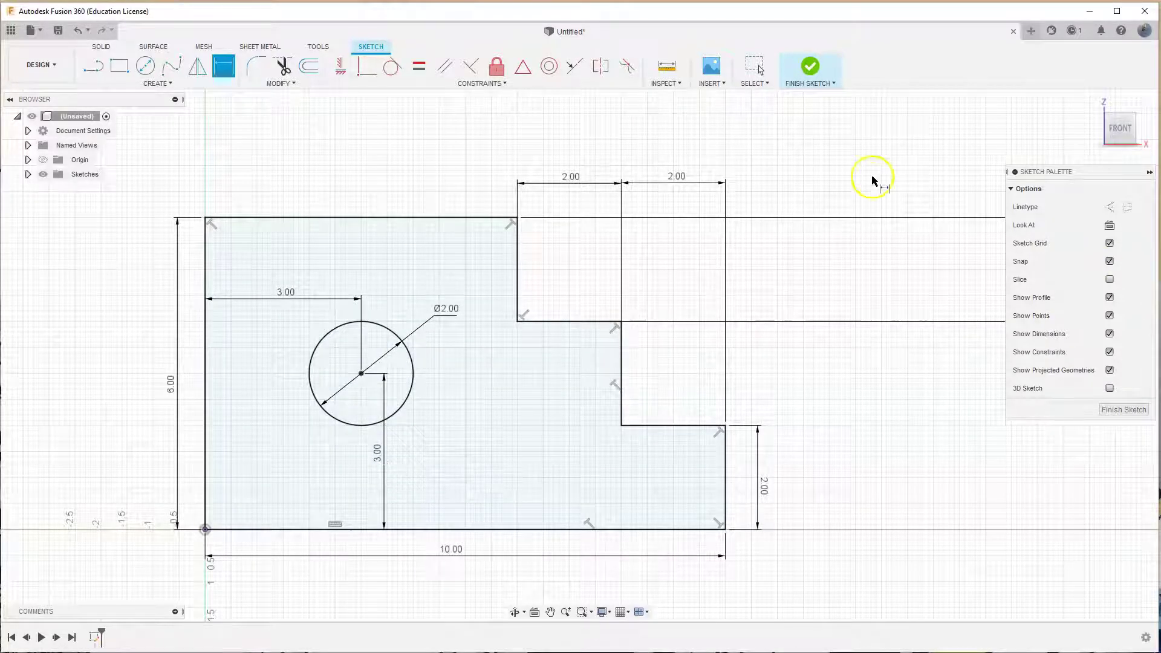
# - Finish the sketch and extrude the staircase profile, without the circle, 4 in as a new body
pyautogui.click(812, 65)
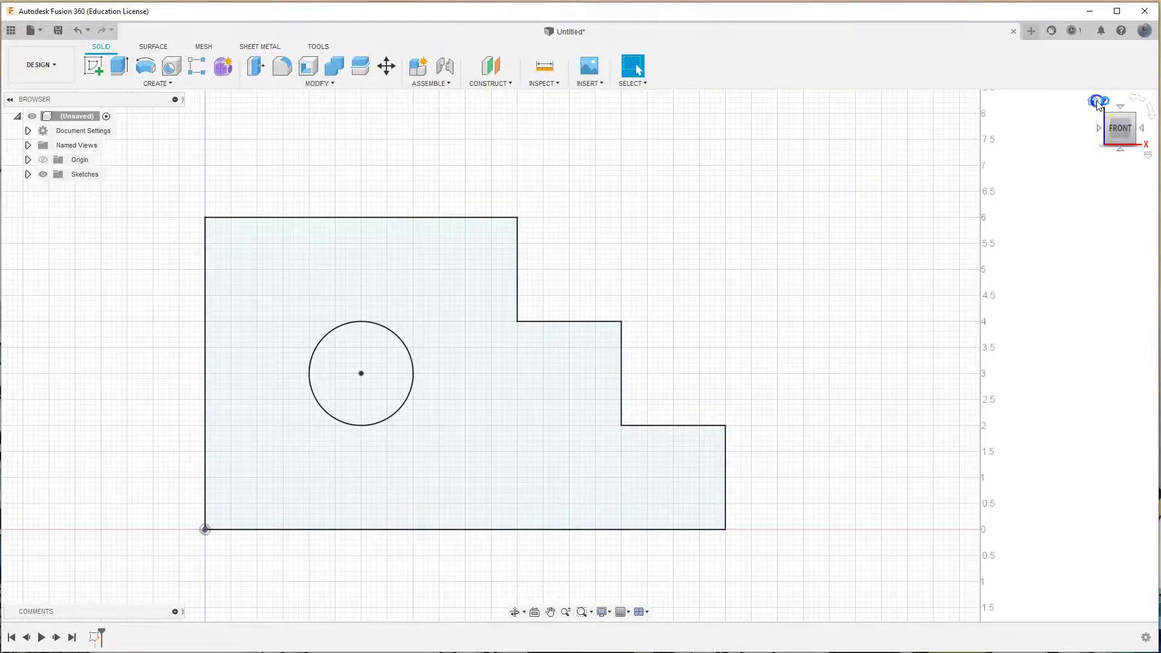
pyautogui.click(1098, 102)
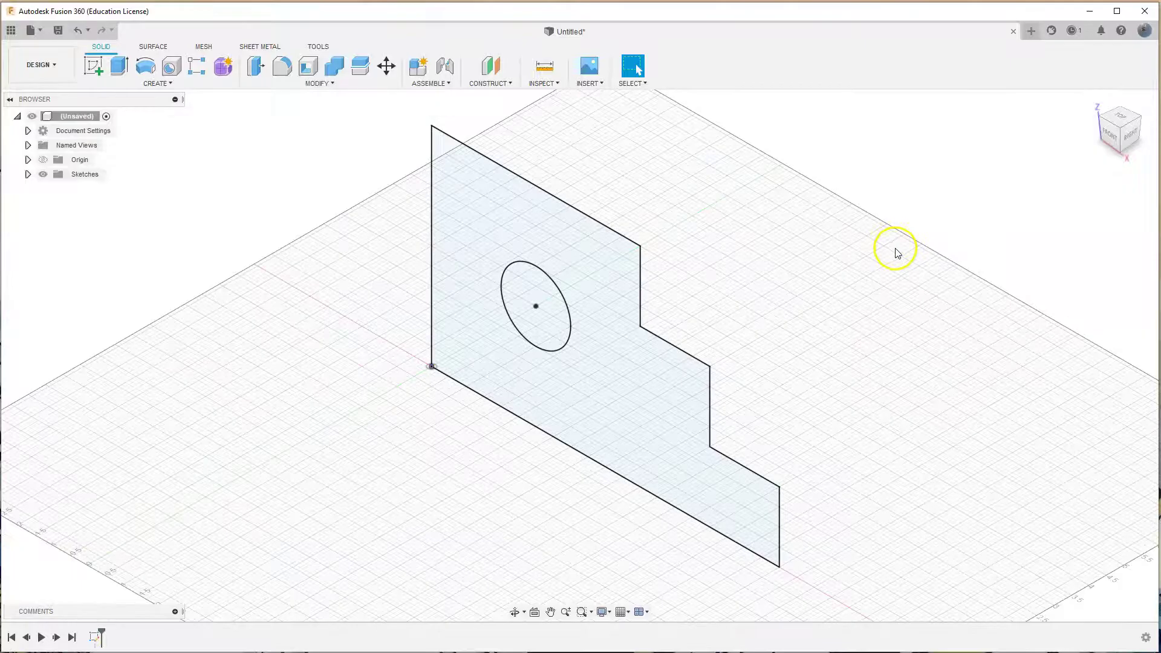
pyautogui.moveTo(897, 253); pyautogui.dragTo(693, 252, button='middle')
pyautogui.click(256, 65)
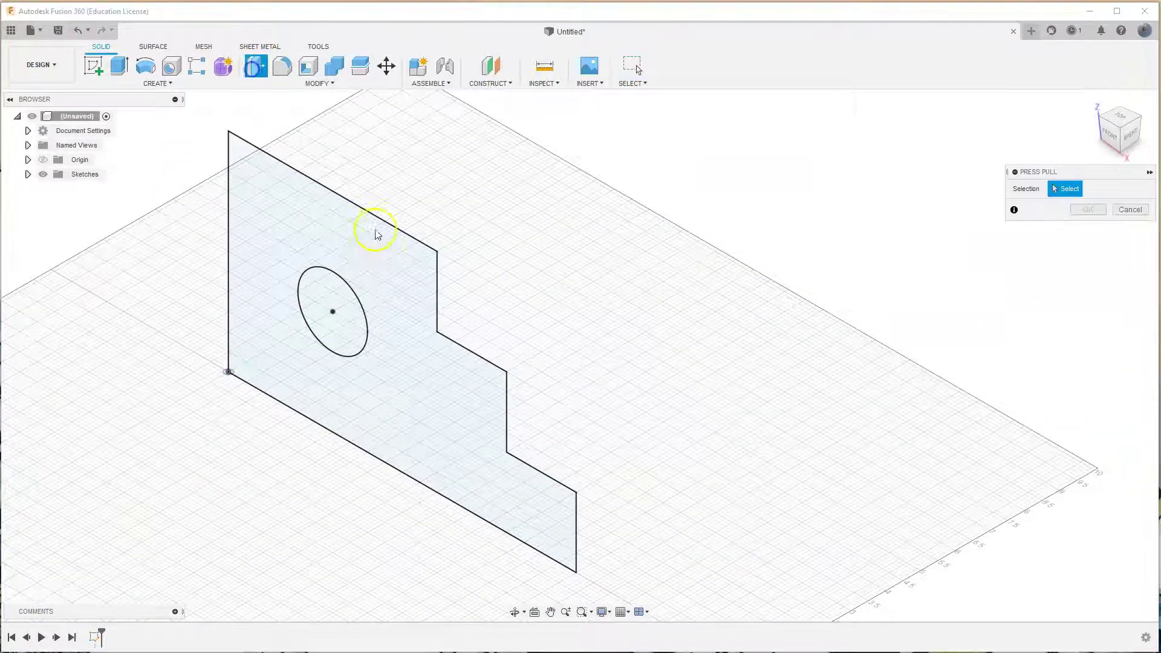
pyautogui.click(376, 234)
pyautogui.moveTo(462, 322); pyautogui.dragTo(564, 287)
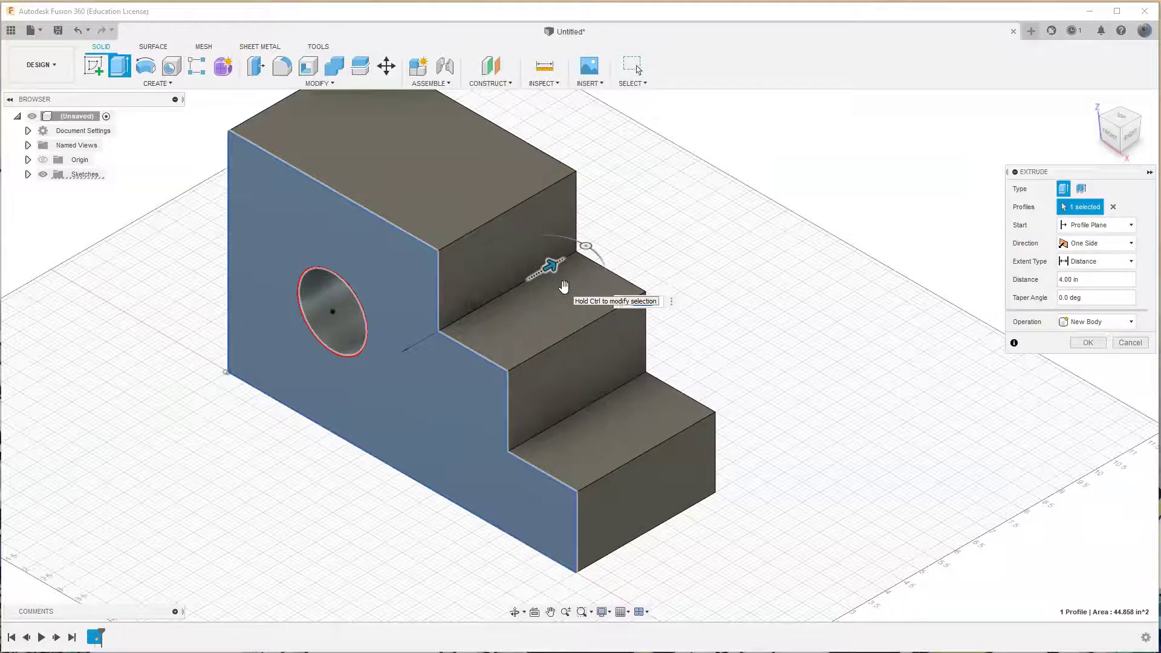
pyautogui.press('Return')
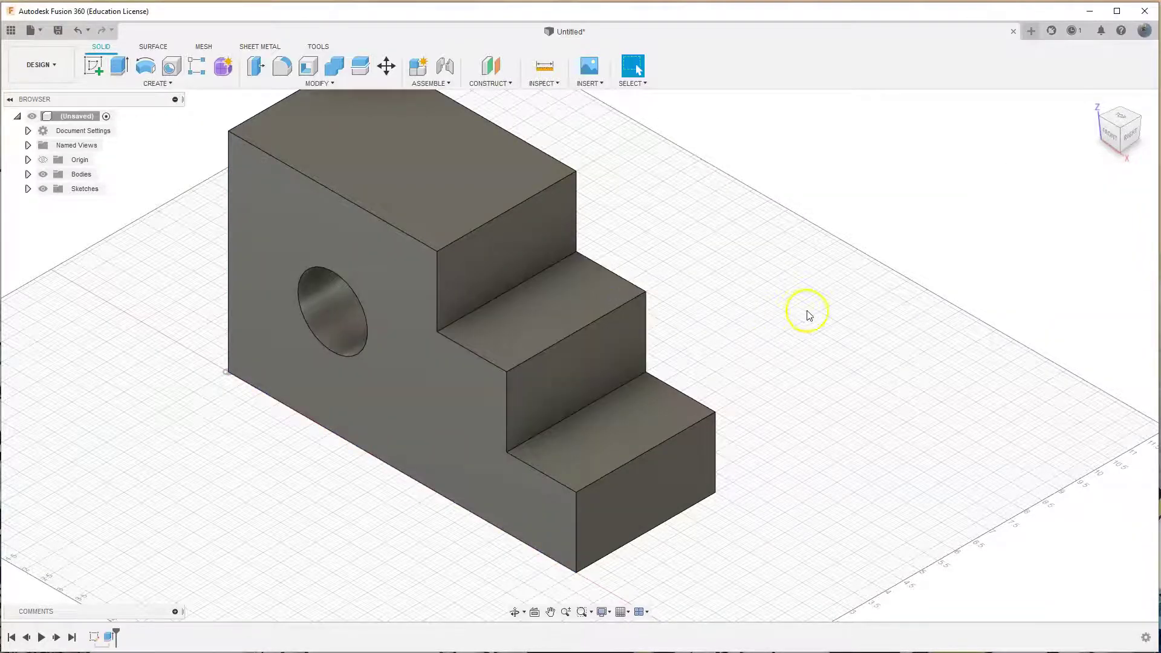
# - Start a new drawing from the stair block design, saving the design as Multiview 1 in Admin Project
pyautogui.scroll(3, 810, 329)
pyautogui.scroll(-5, 799, 320)
pyautogui.moveTo(796, 343); pyautogui.dragTo(788, 392, button='middle')
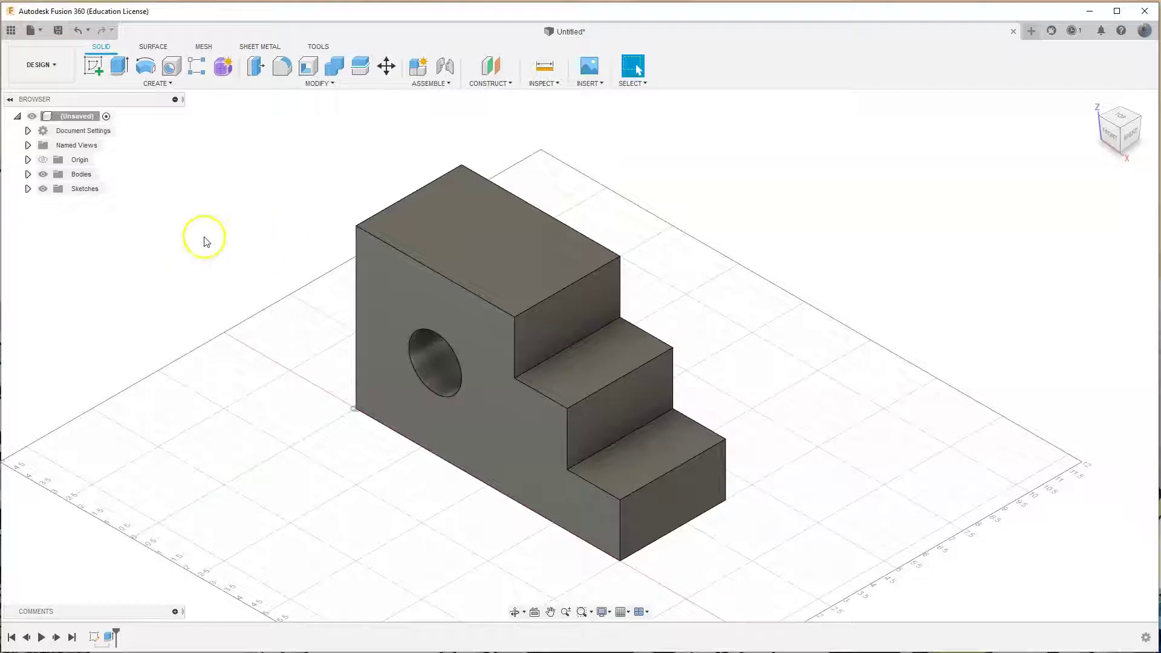
pyautogui.click(33, 30)
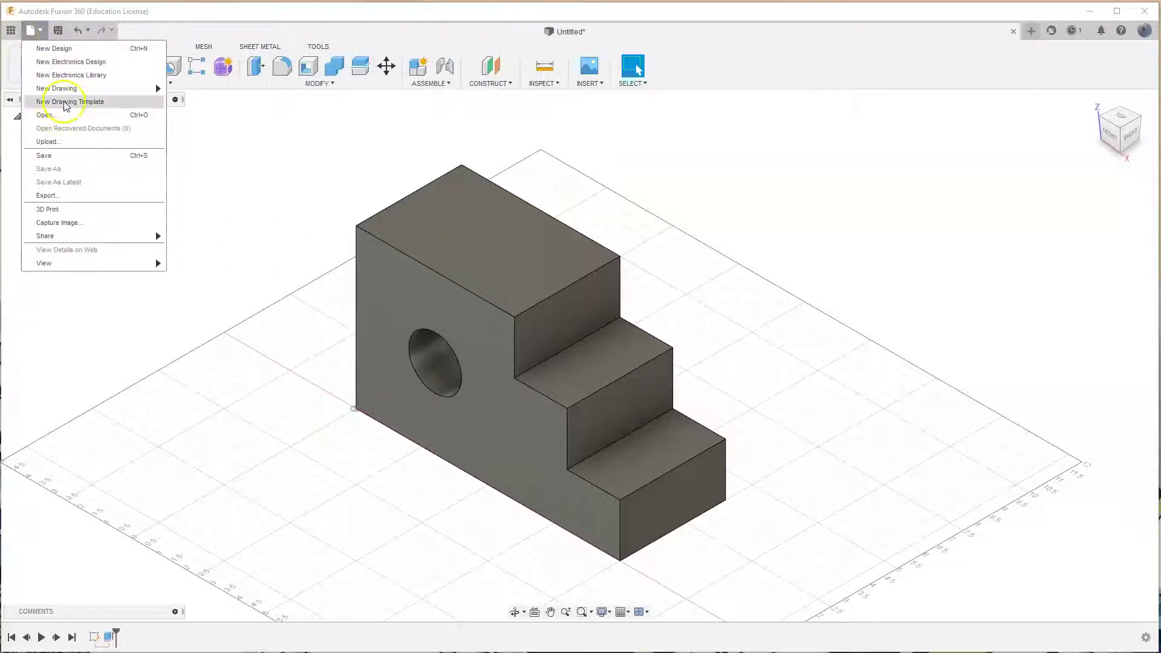
pyautogui.moveTo(77, 92)
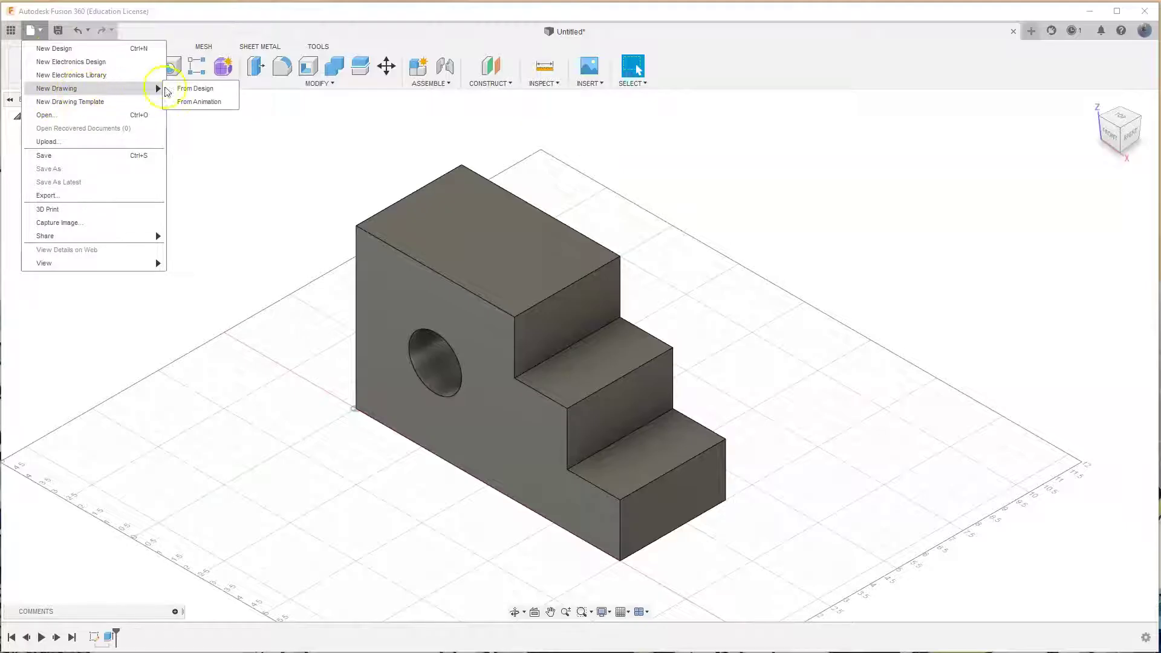
pyautogui.click(195, 89)
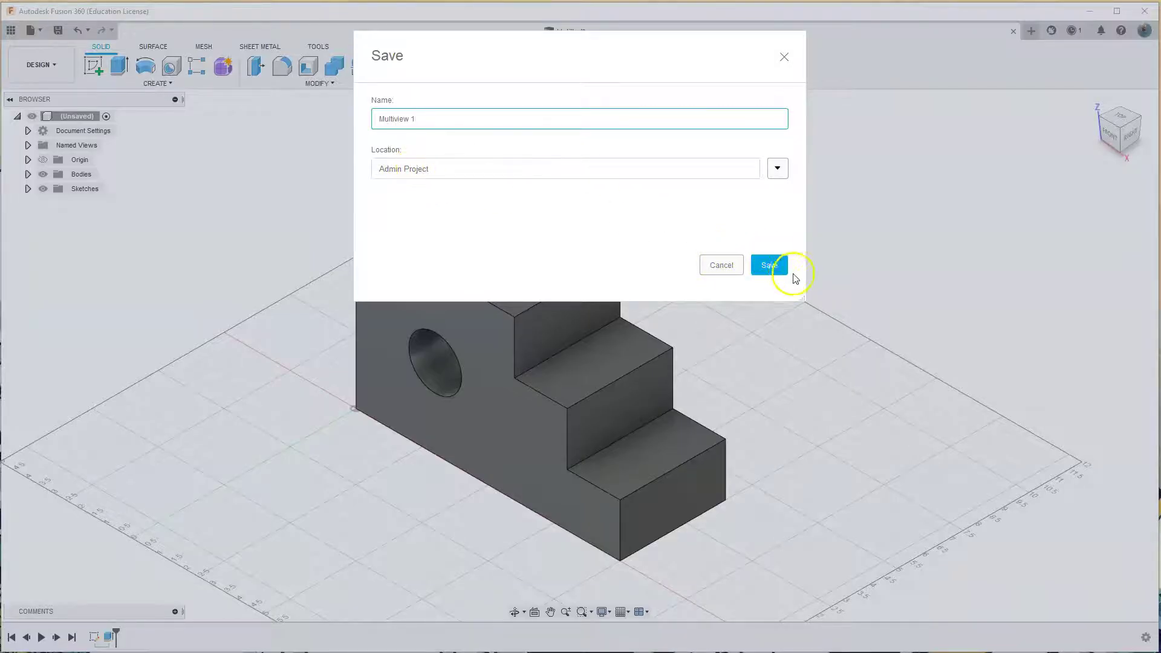
pyautogui.click(769, 265)
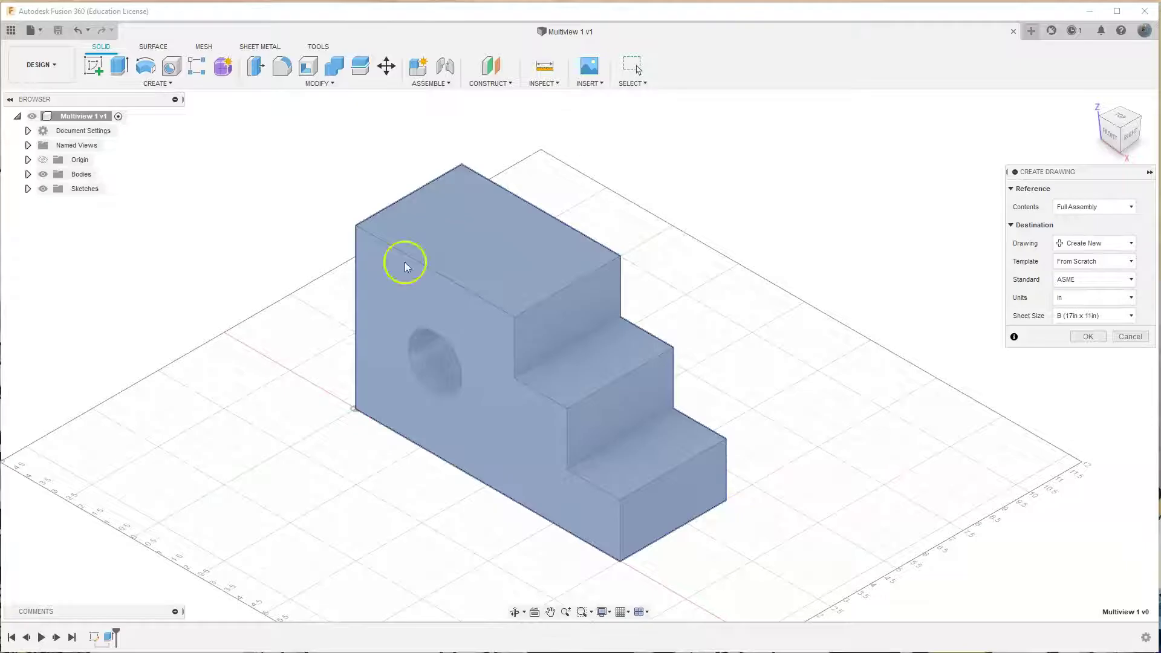
# - Create the drawing from scratch with the full assembly, ASME standard, inch units and sheet size A (8.5in x 11in)
pyautogui.click(1130, 208)
pyautogui.click(1131, 208)
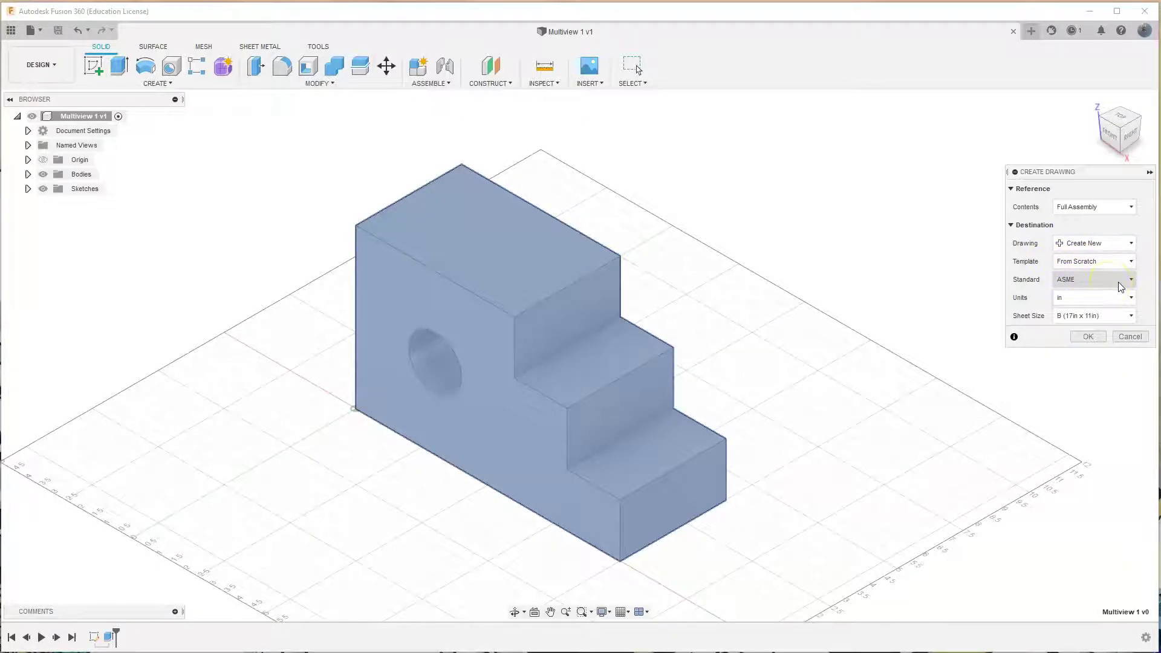
pyautogui.click(1093, 319)
pyautogui.click(1106, 337)
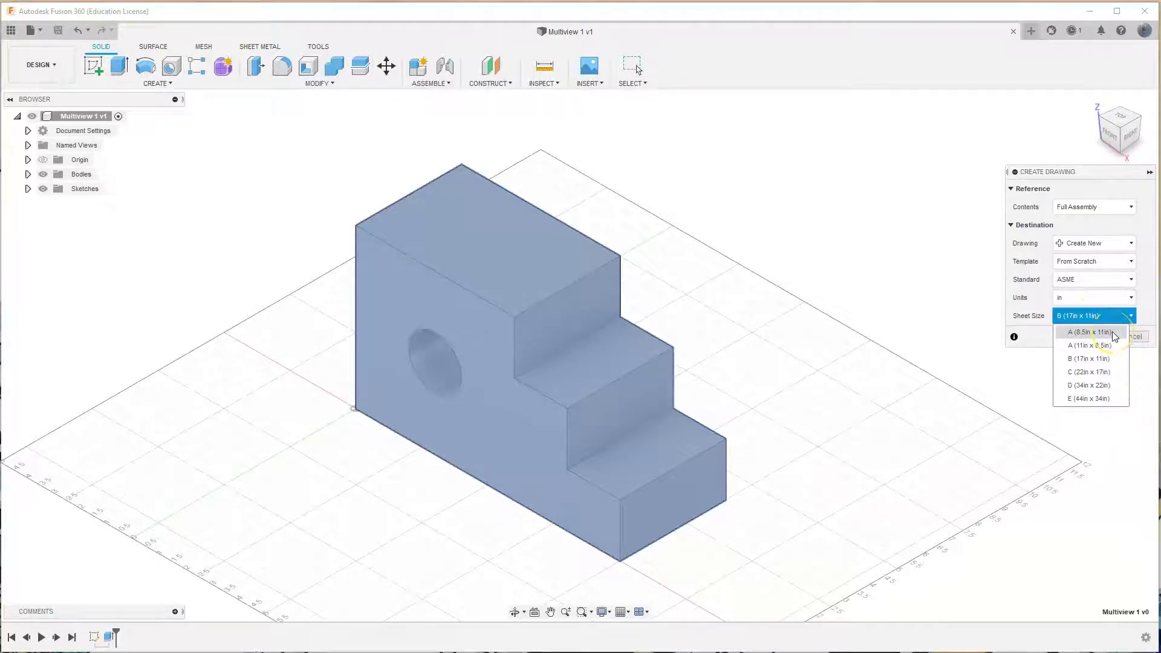
pyautogui.click(1113, 333)
pyautogui.click(1097, 342)
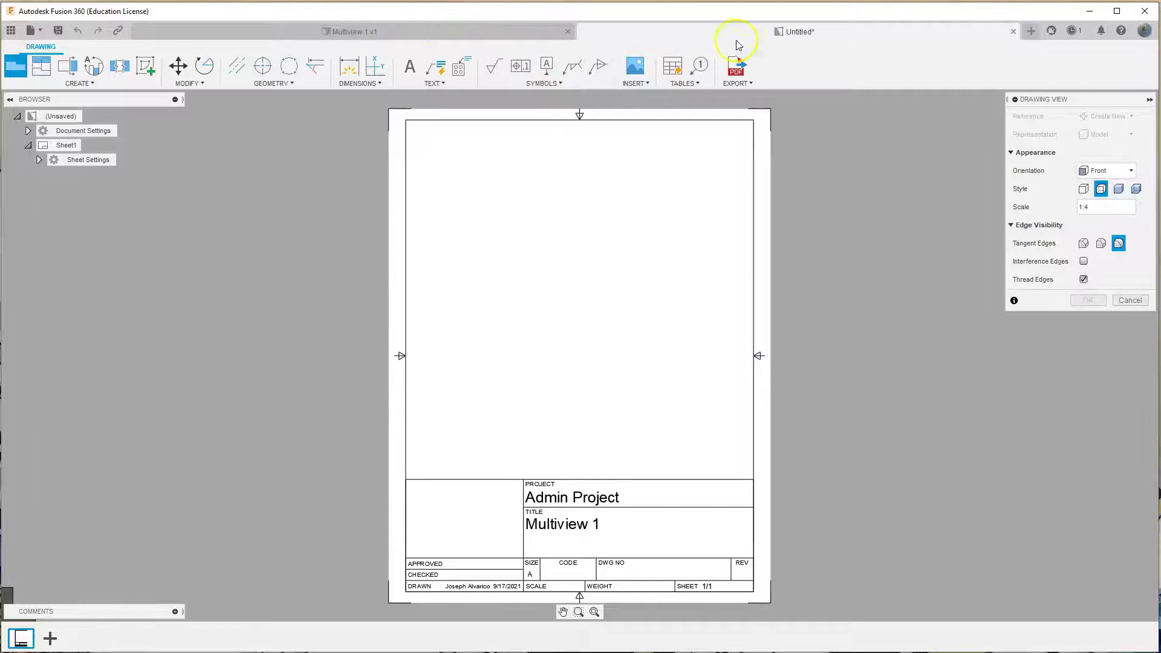
# - Place a front base view of the stair block on the sheet, in the left half above the title block
pyautogui.click(420, 34)
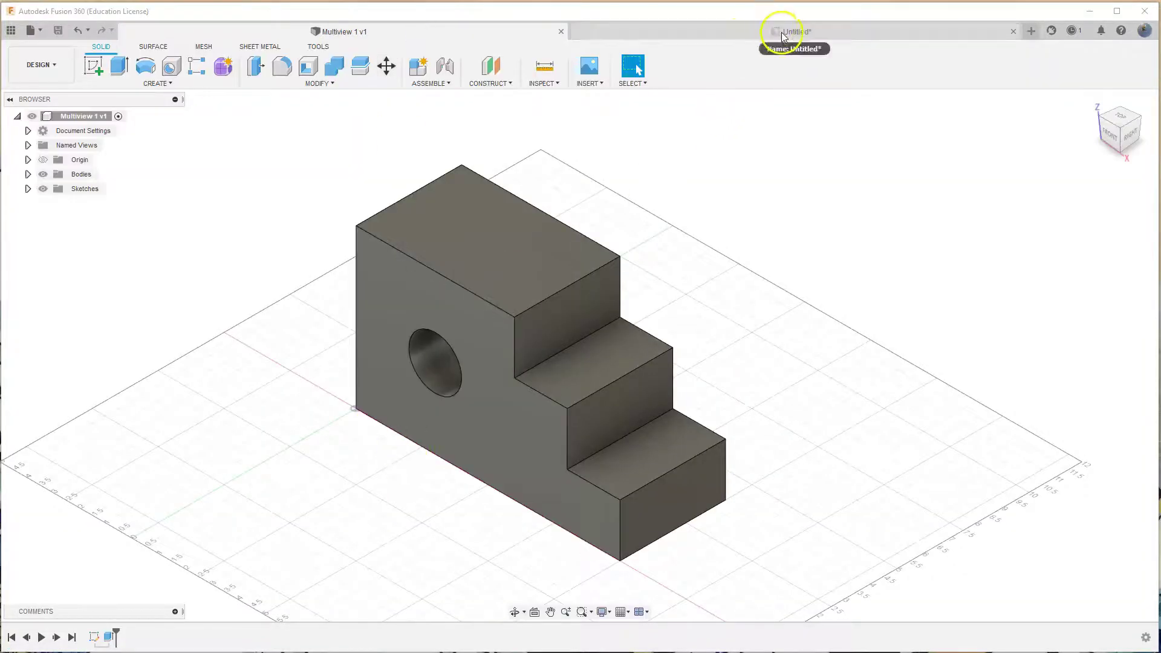
pyautogui.click(815, 34)
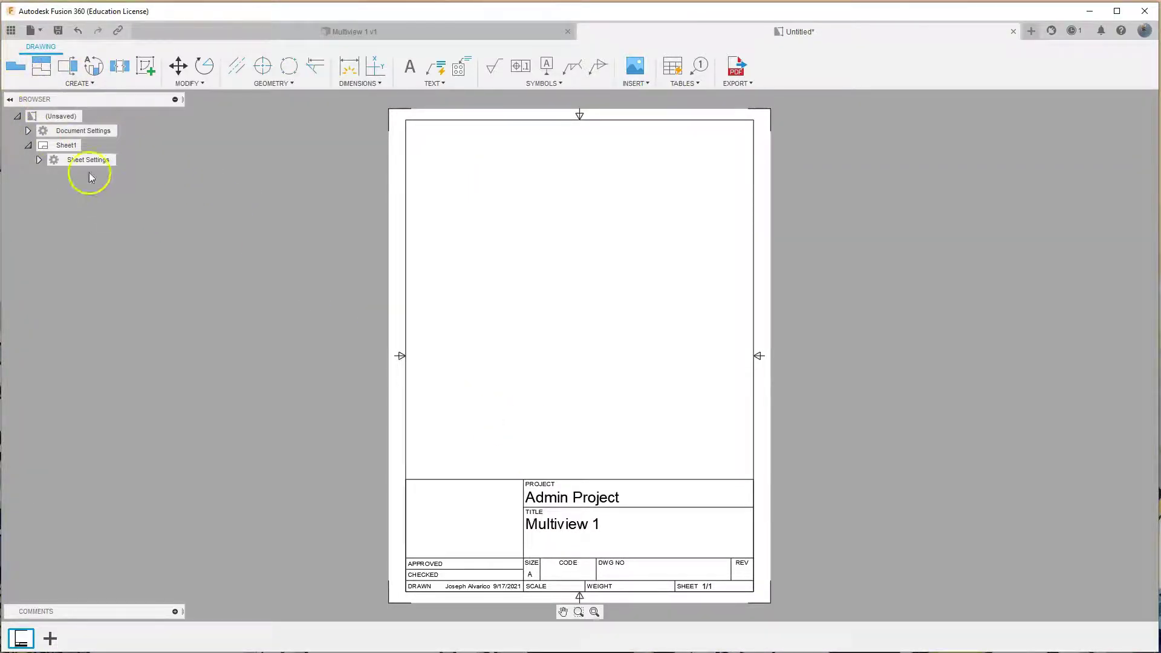
pyautogui.click(20, 72)
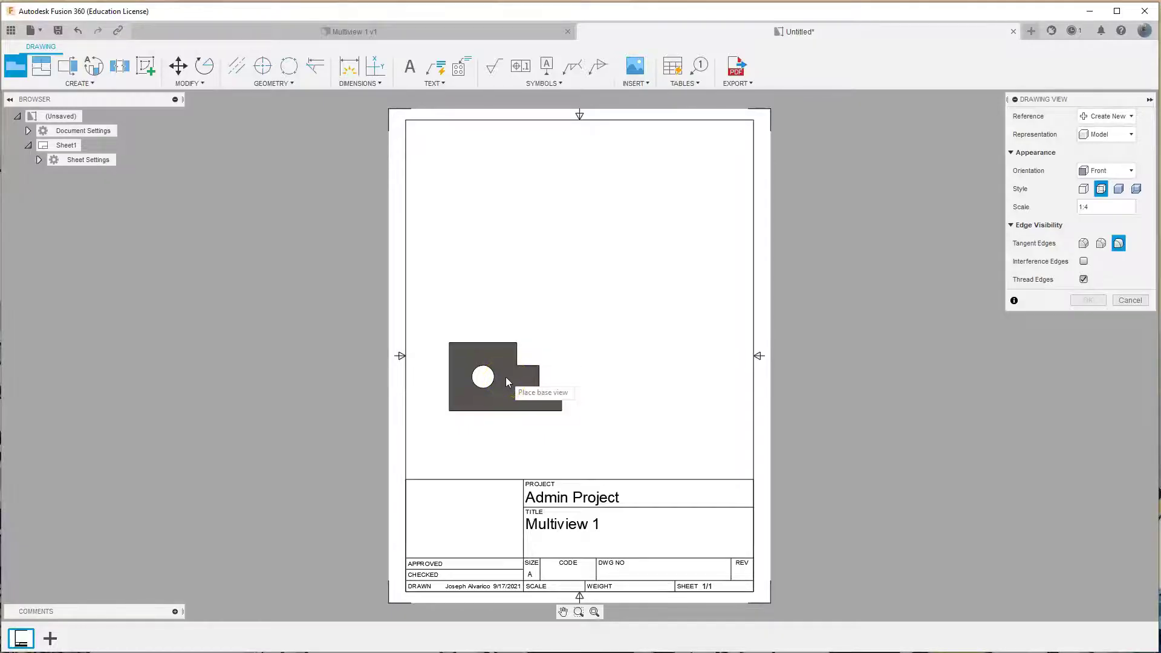
pyautogui.click(506, 378)
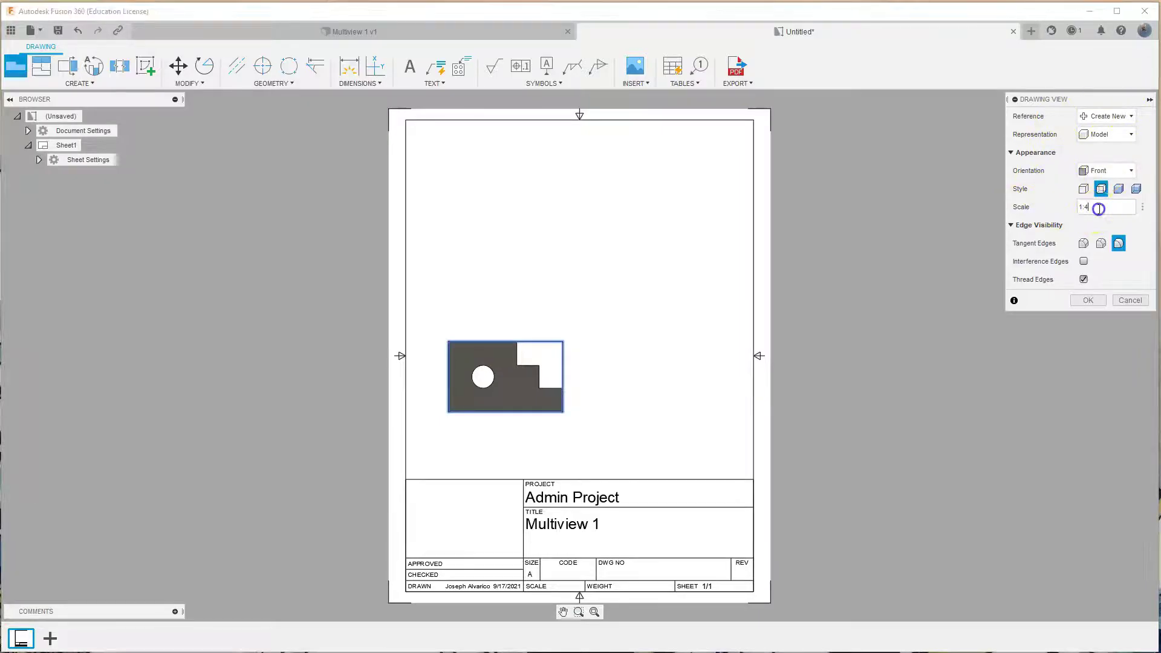
# - Try a 1:2 scale on the front base view, and return it to 1:4
pyautogui.click(1135, 206)
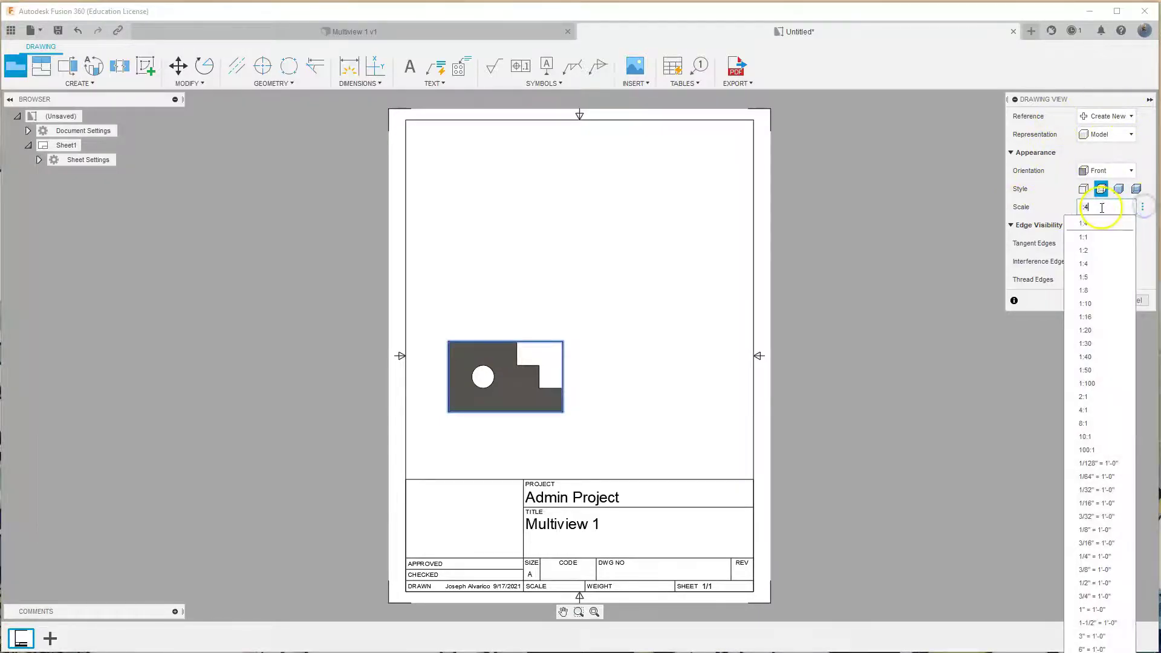
pyautogui.click(1101, 250)
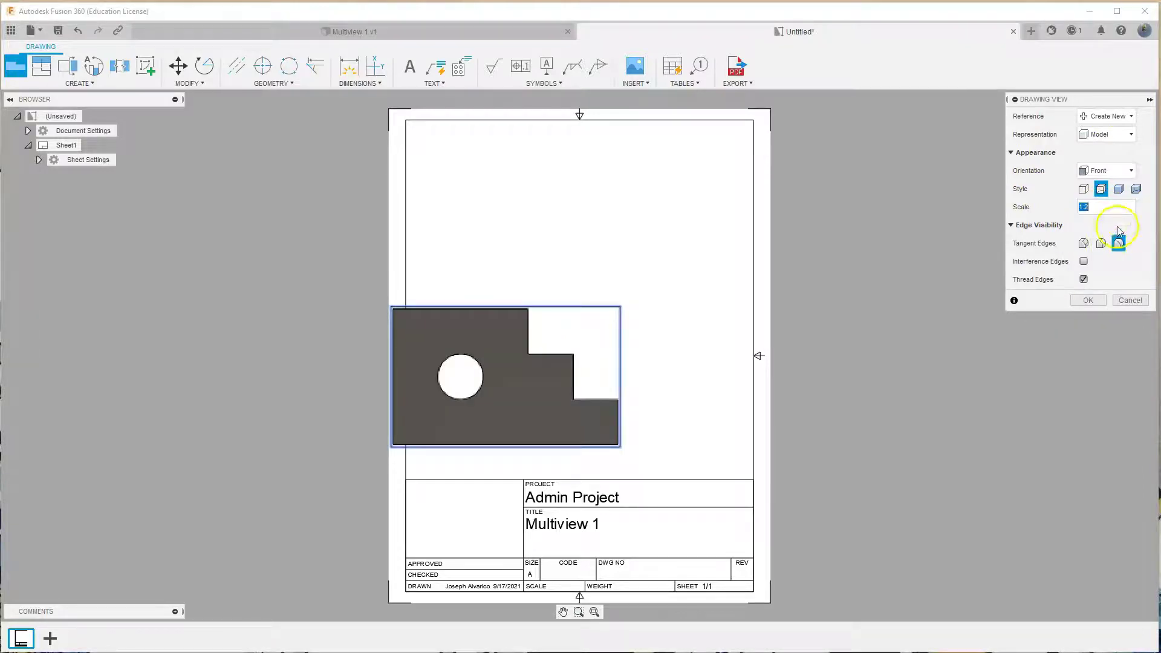
pyautogui.click(1144, 207)
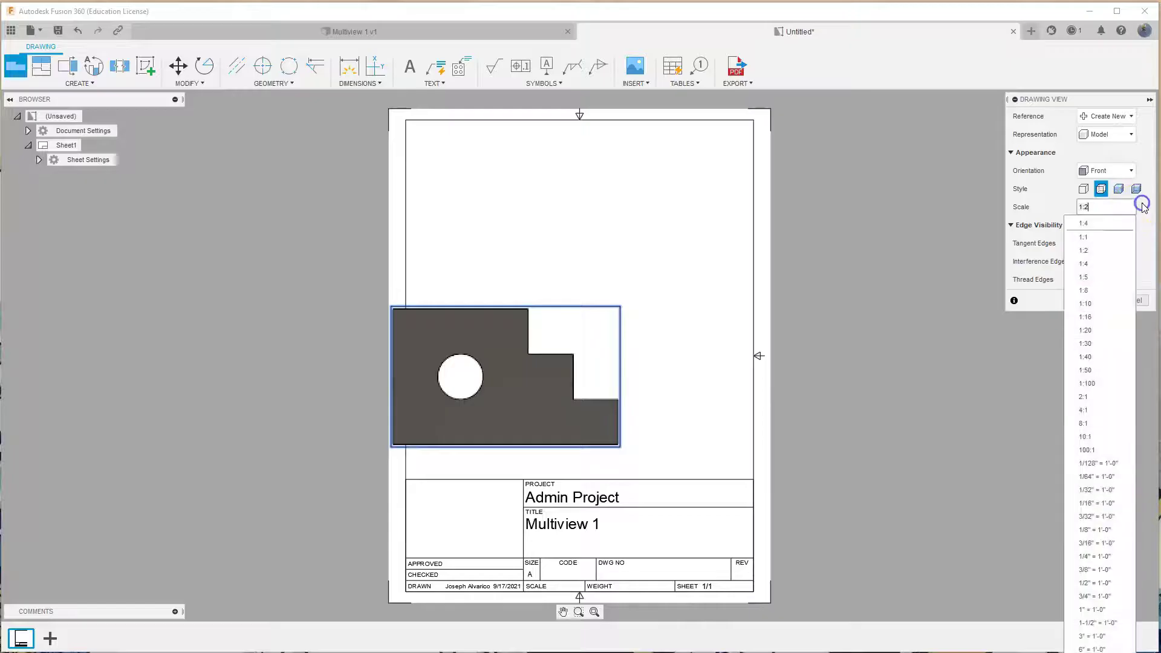
pyautogui.click(1098, 225)
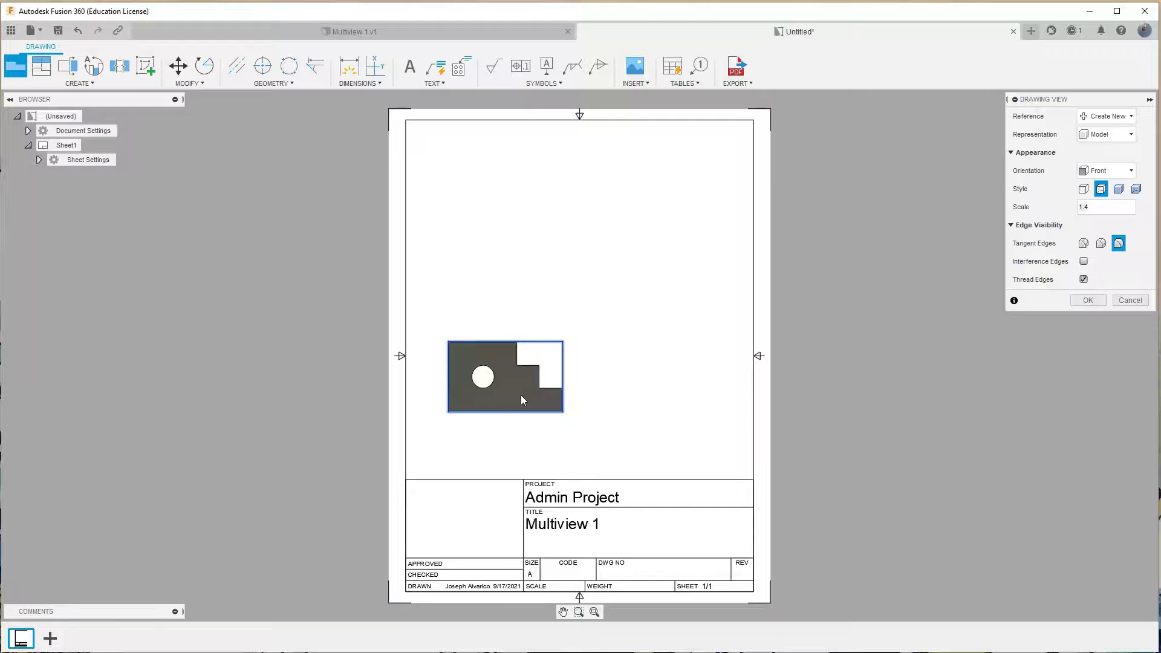
# - Project the right side, top and isometric views from the front base view onto the sheet
pyautogui.click(42, 67)
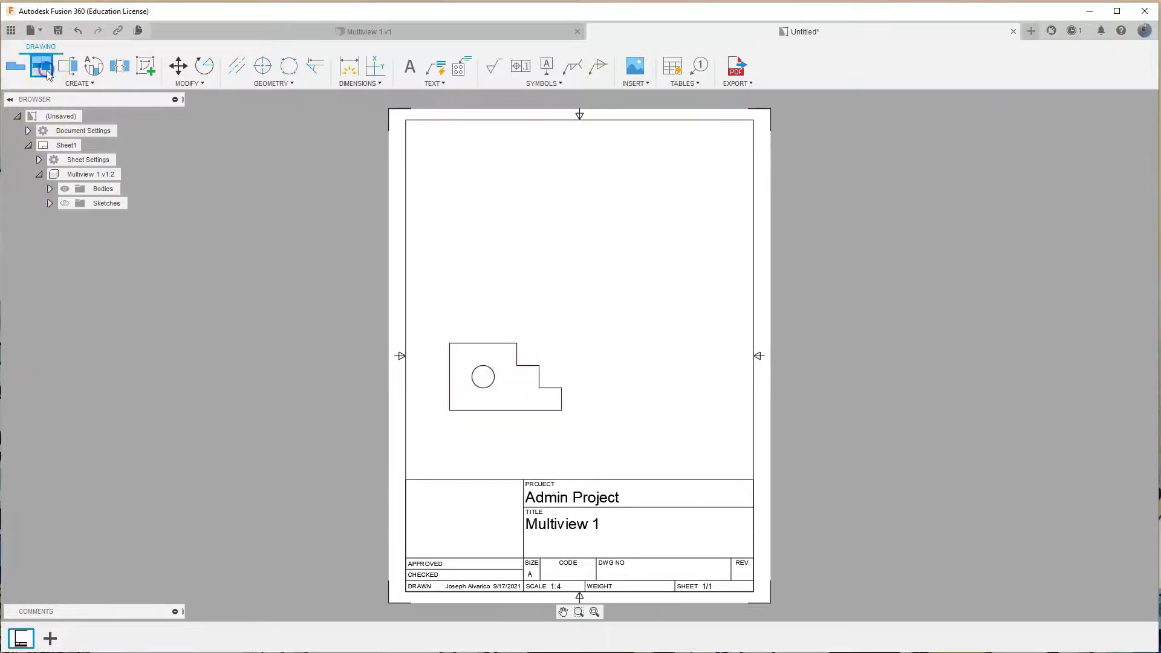
pyautogui.click(526, 397)
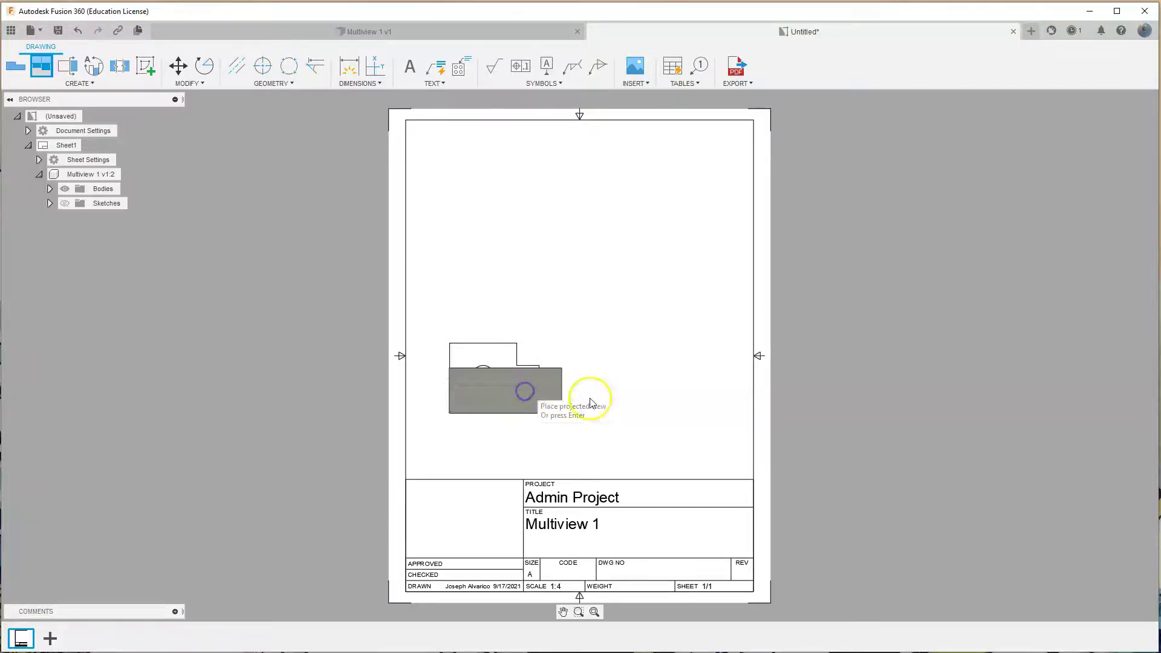
pyautogui.click(671, 404)
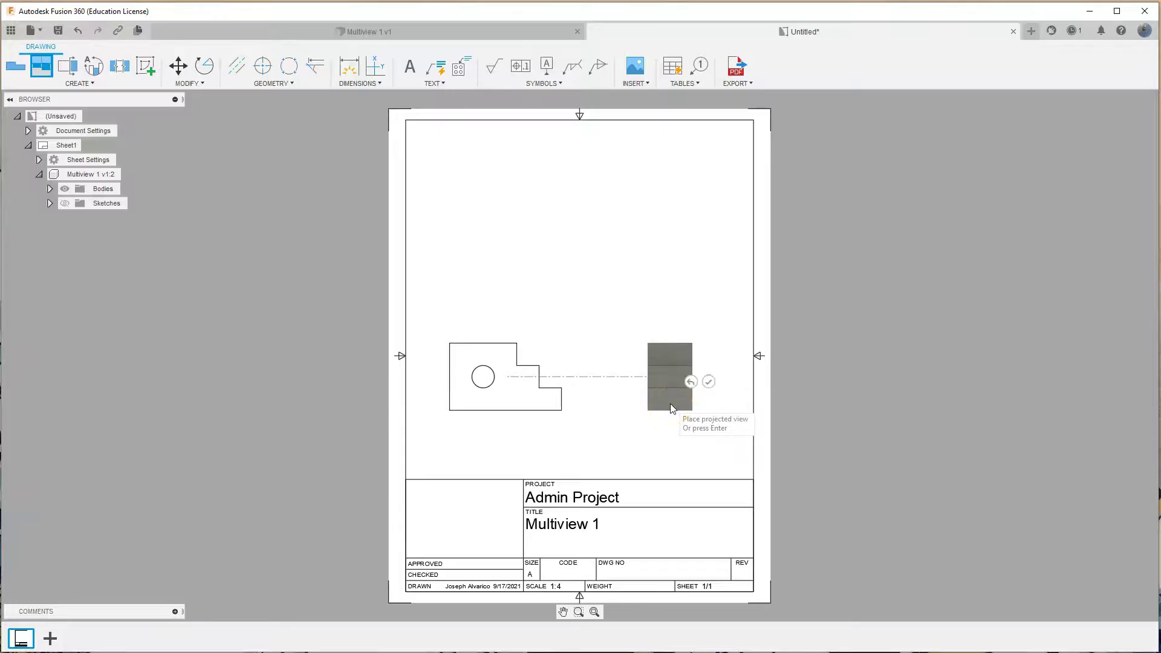
pyautogui.moveTo(670, 409); pyautogui.dragTo(635, 397)
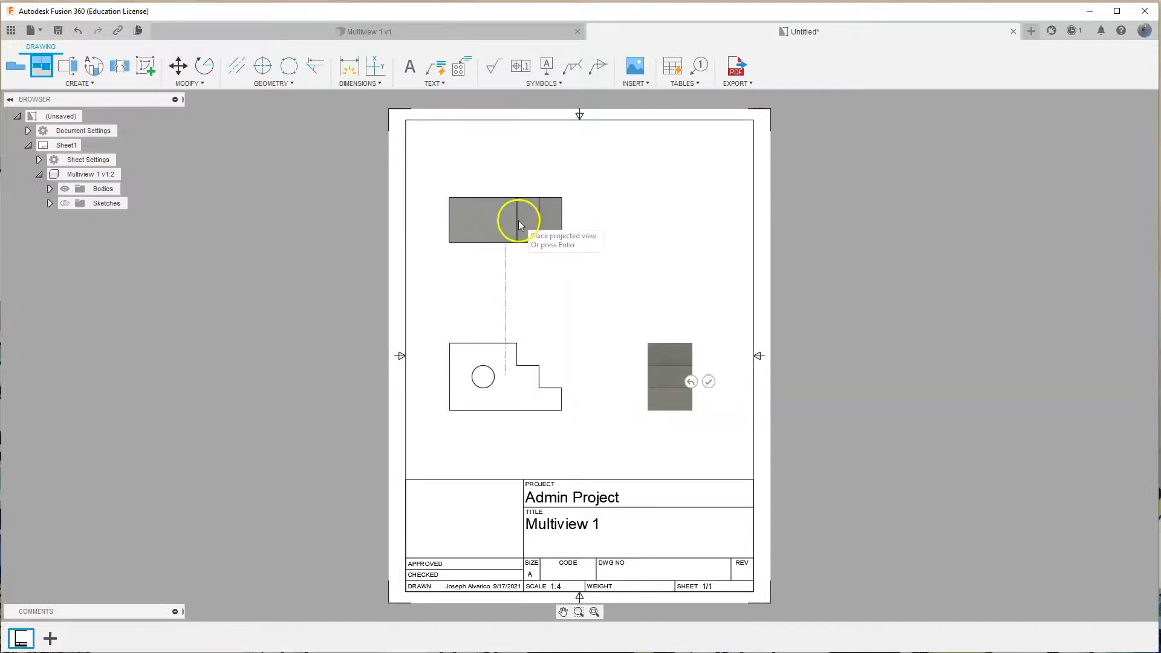
pyautogui.click(519, 225)
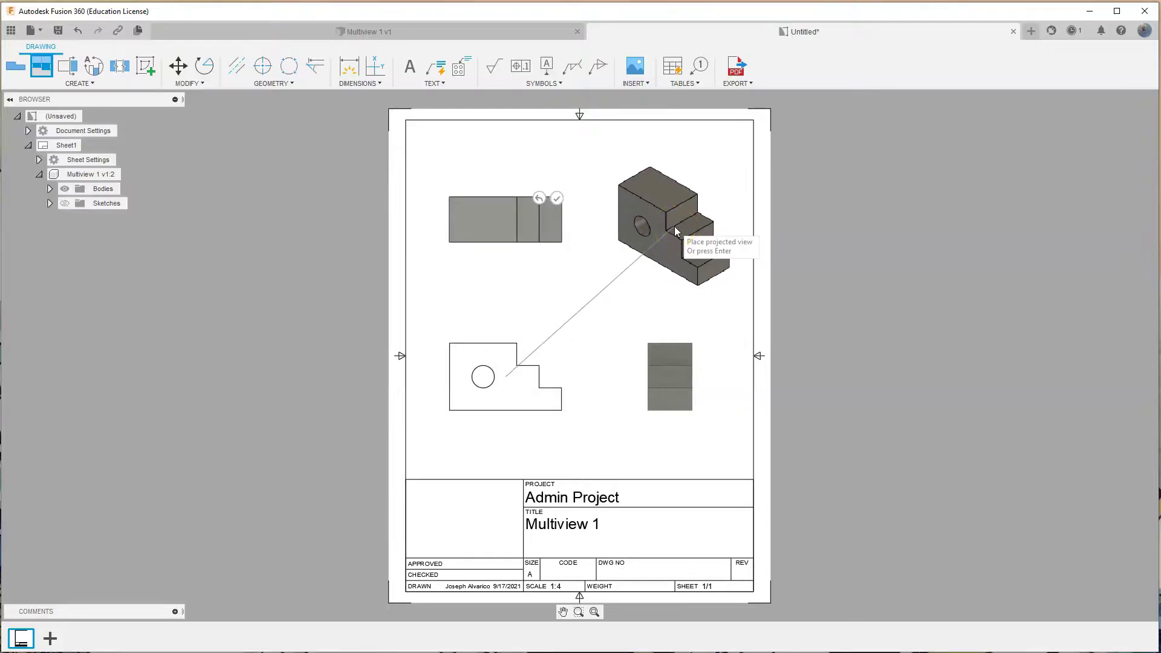
pyautogui.click(674, 226)
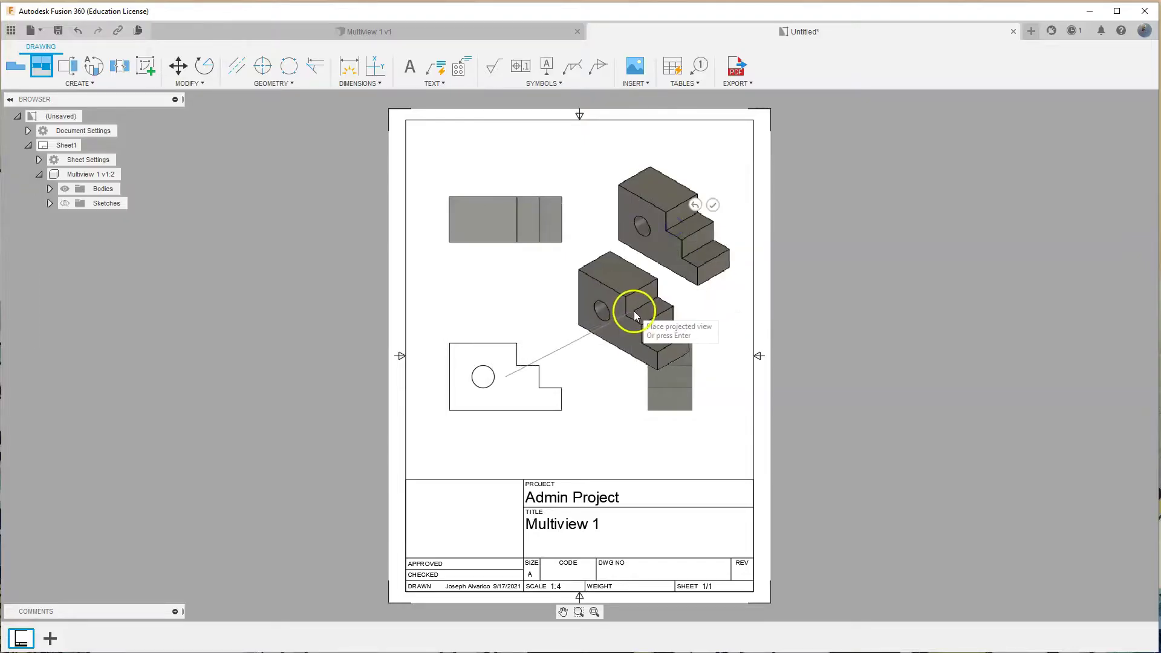
pyautogui.press('Return')
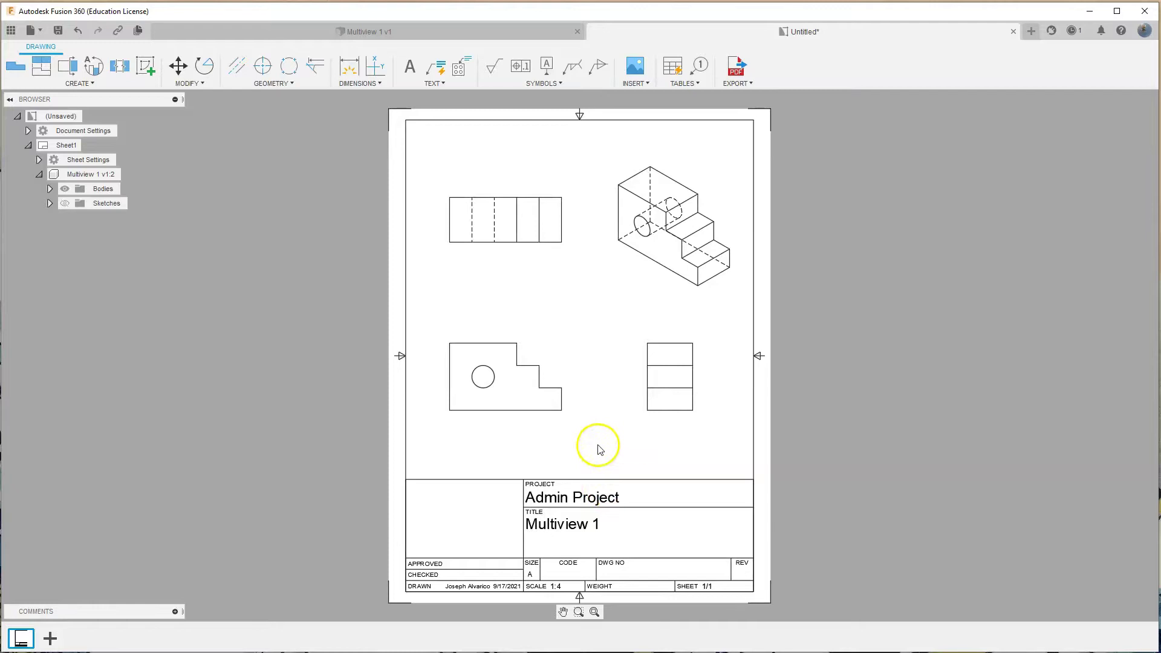
# - Reposition the front, top, right side and isometric views slightly to balance their spacing on the sheet
pyautogui.click(508, 402)
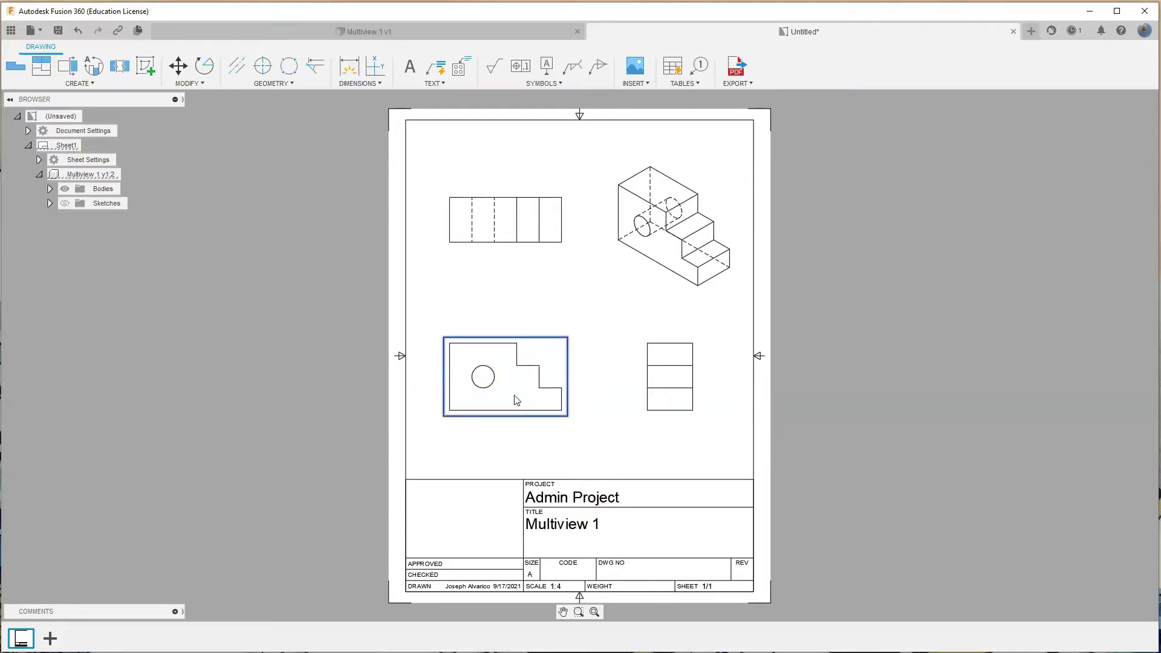
pyautogui.moveTo(517, 401)
pyautogui.mouseDown()
pyautogui.moveTo(518, 418)
pyautogui.moveTo(518, 405)
pyautogui.mouseUp()
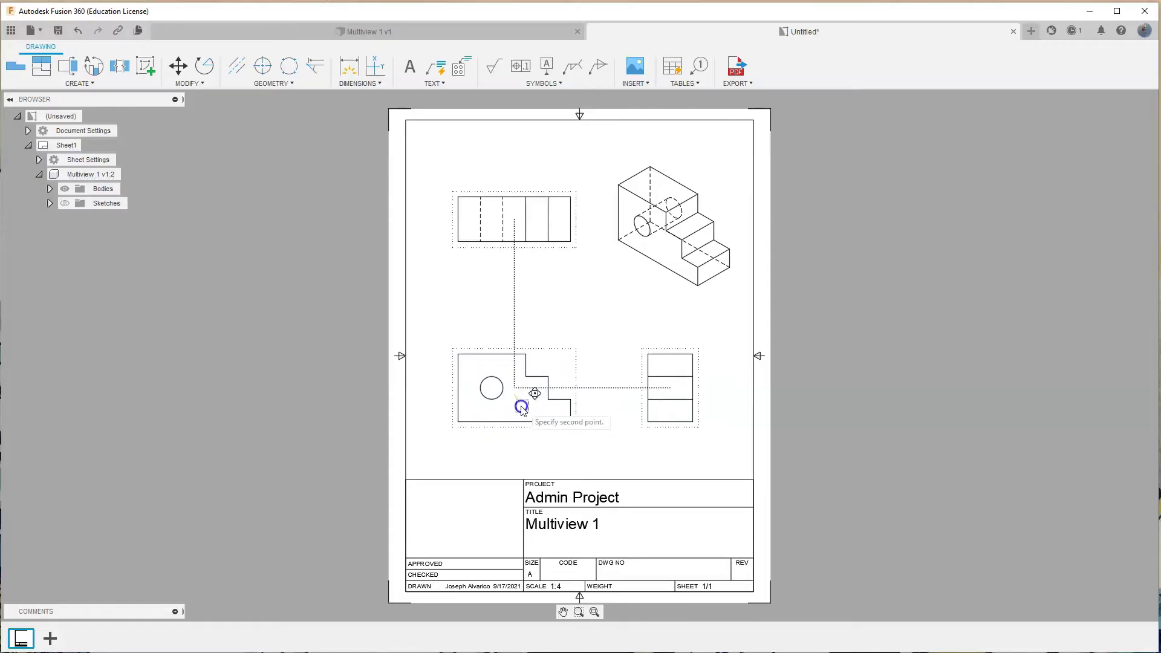
pyautogui.moveTo(529, 228)
pyautogui.mouseDown()
pyautogui.moveTo(526, 208)
pyautogui.moveTo(531, 240)
pyautogui.moveTo(536, 228)
pyautogui.mouseUp()
pyautogui.moveTo(664, 389); pyautogui.dragTo(669, 386)
pyautogui.moveTo(666, 240)
pyautogui.mouseDown()
pyautogui.moveTo(661, 261)
pyautogui.moveTo(662, 249)
pyautogui.mouseUp()
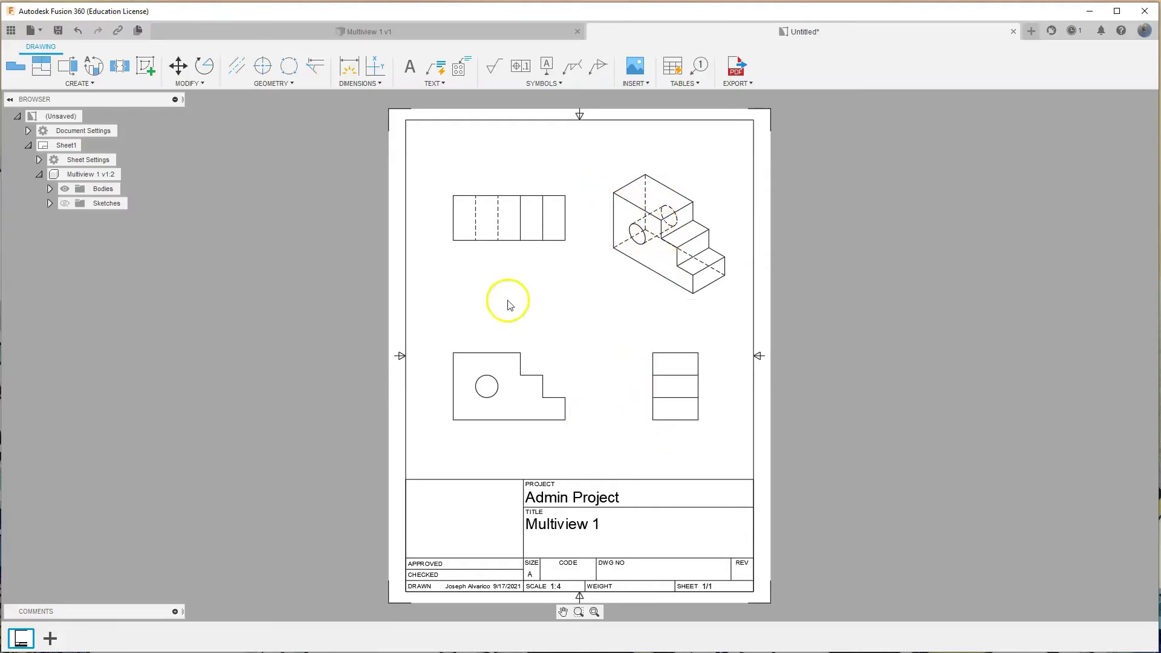
# - Save the drawing as Multiview 1 Drawing in Admin Project
pyautogui.click(36, 32)
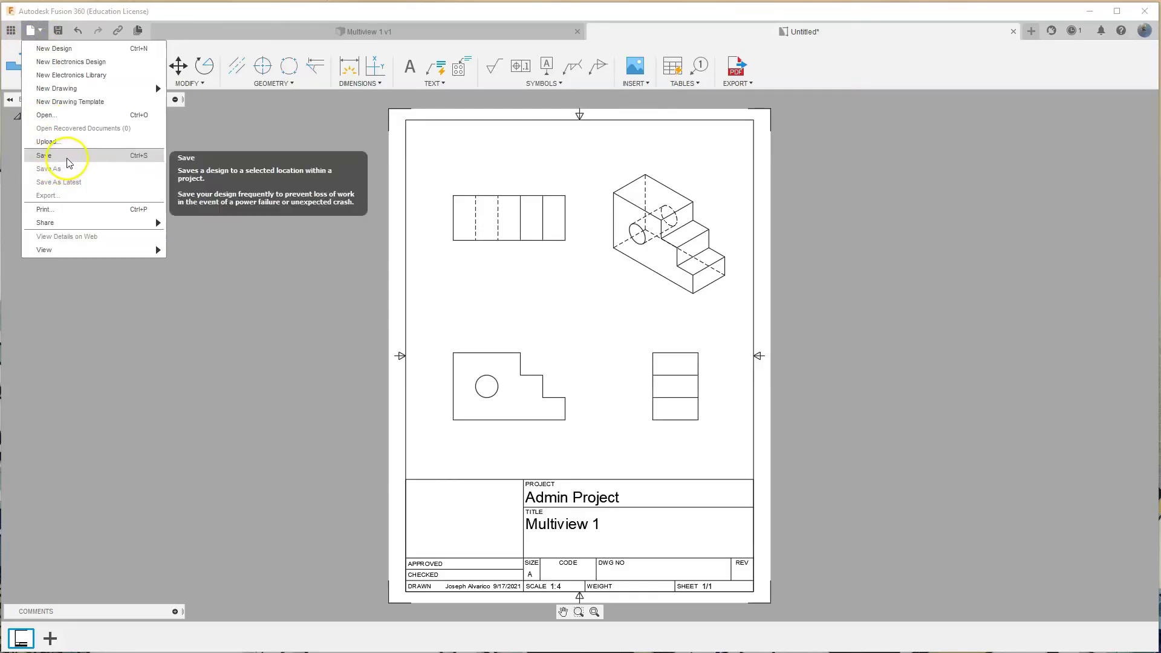
pyautogui.click(44, 155)
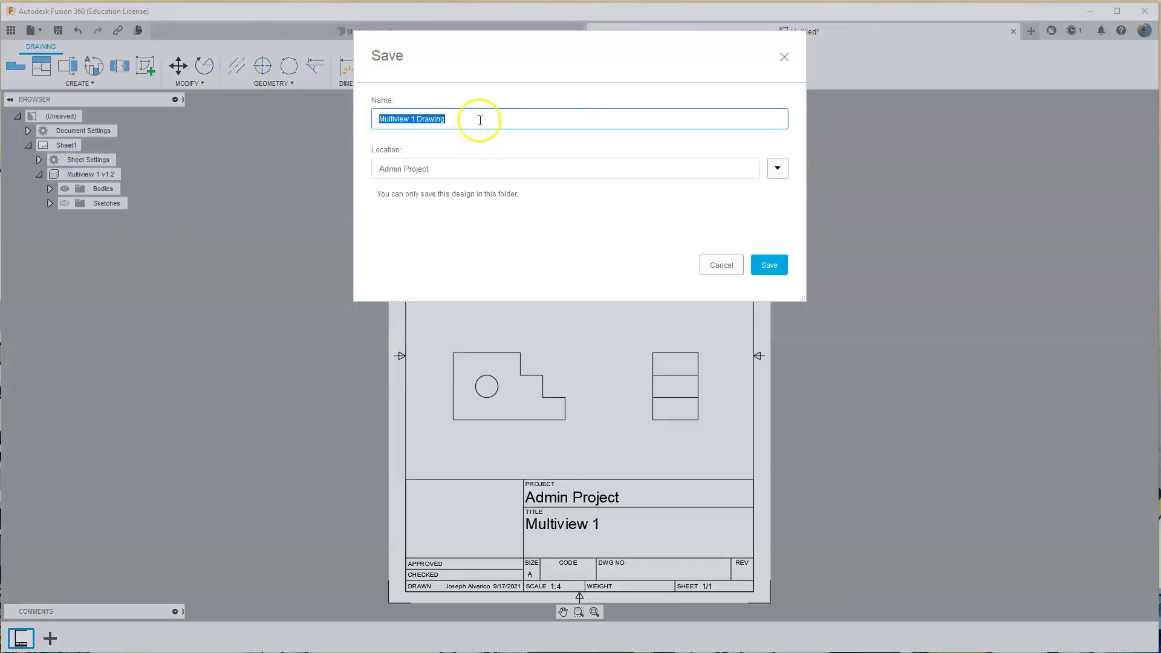